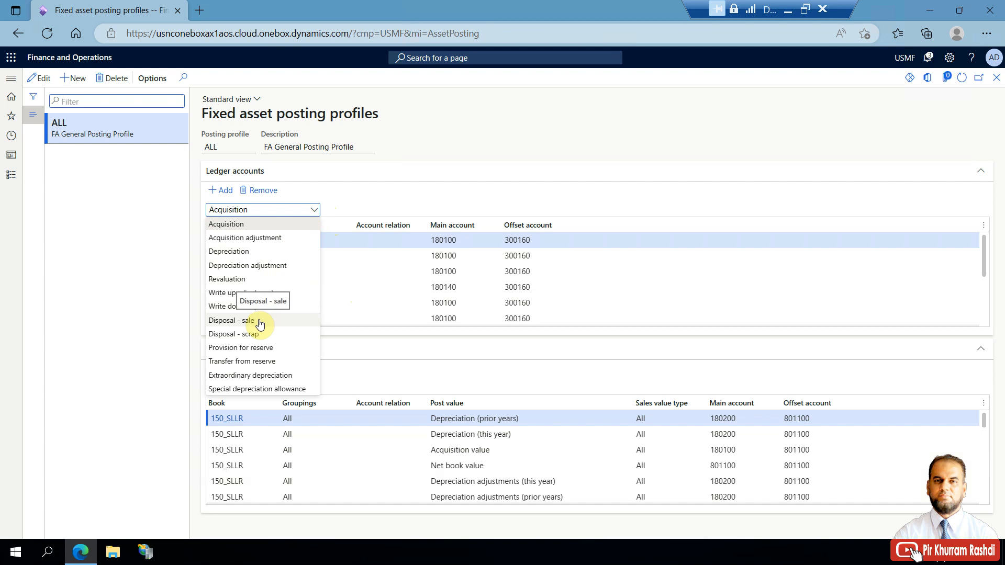
- Show the Disposal - sale ledger accounts filtered to book SLSL and check the main account's name
click(259, 321)
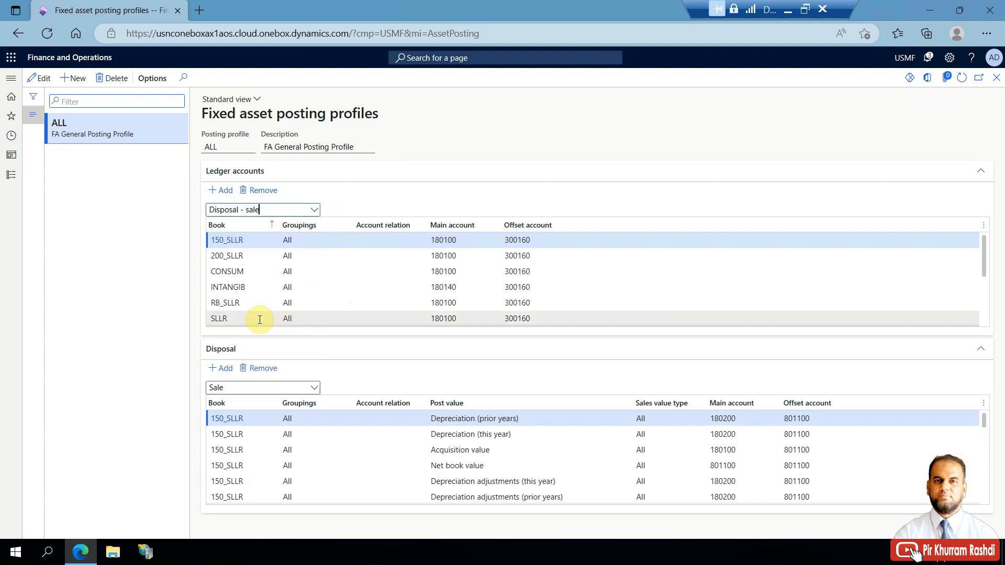
click(273, 226)
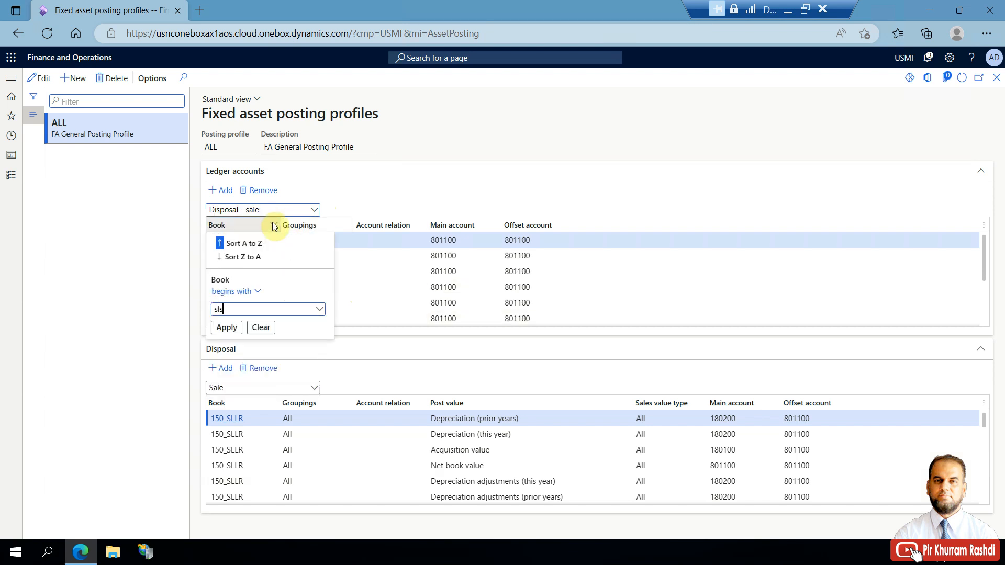
key(Return)
click(273, 226)
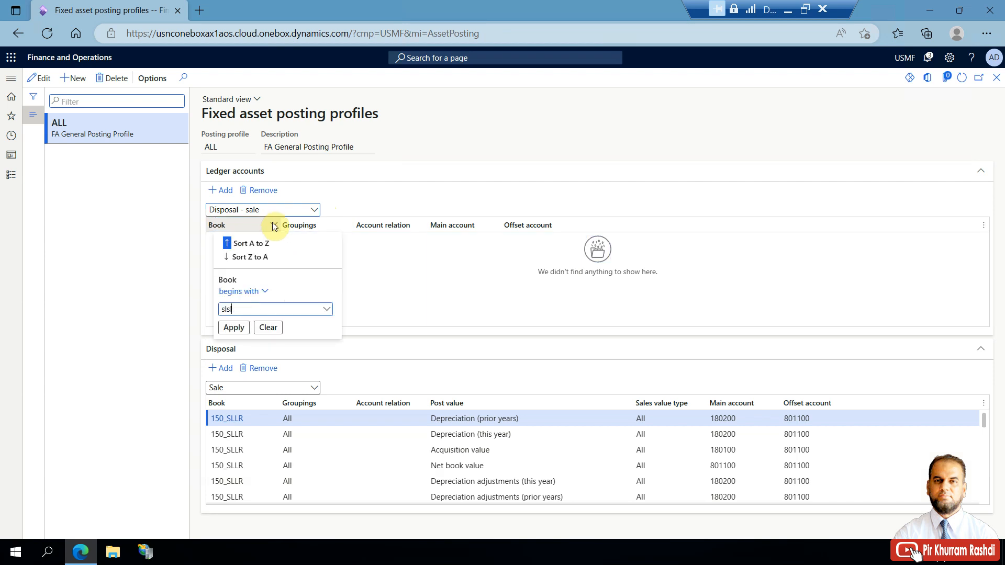
text(sls)
key(Return)
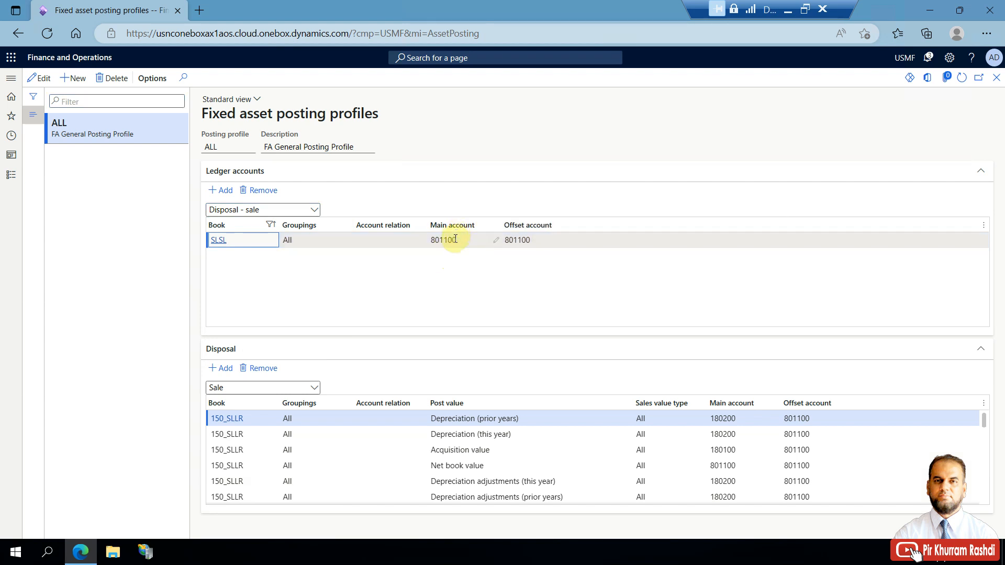
mouse_move(455, 239)
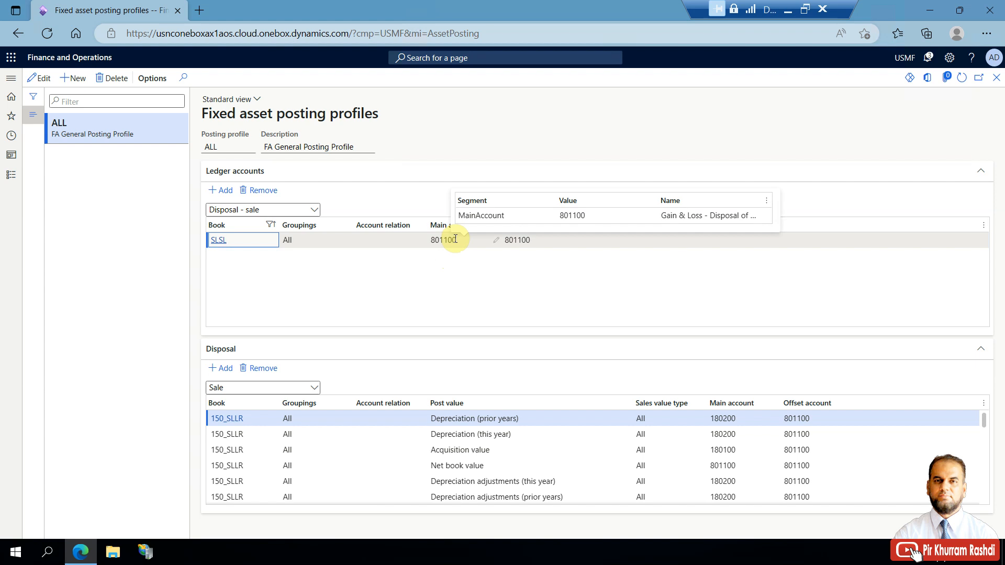
- Filter the Sale lines in the Disposal section to book SLSL
click(314, 388)
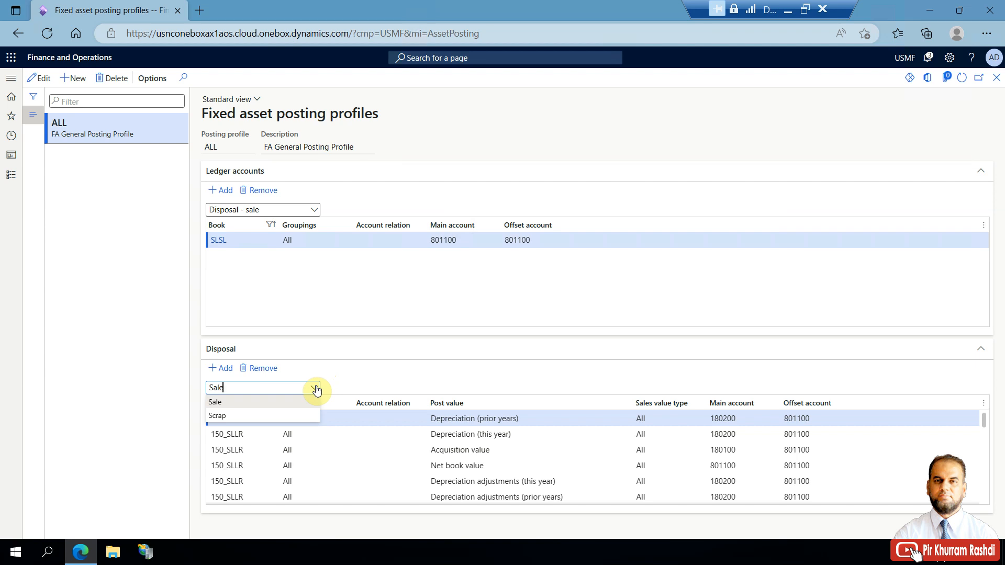
click(317, 390)
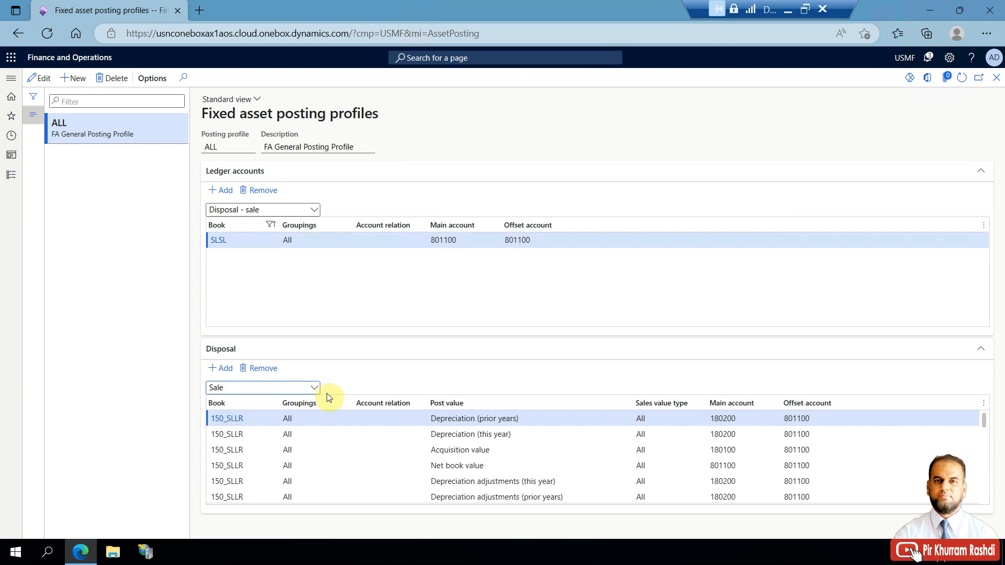
click(274, 403)
text(150)
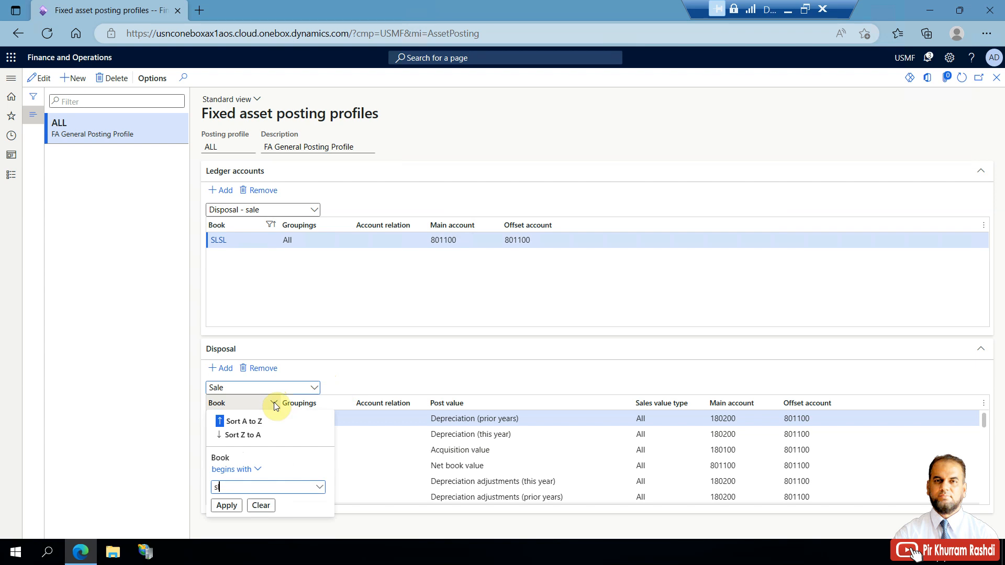
key(Return)
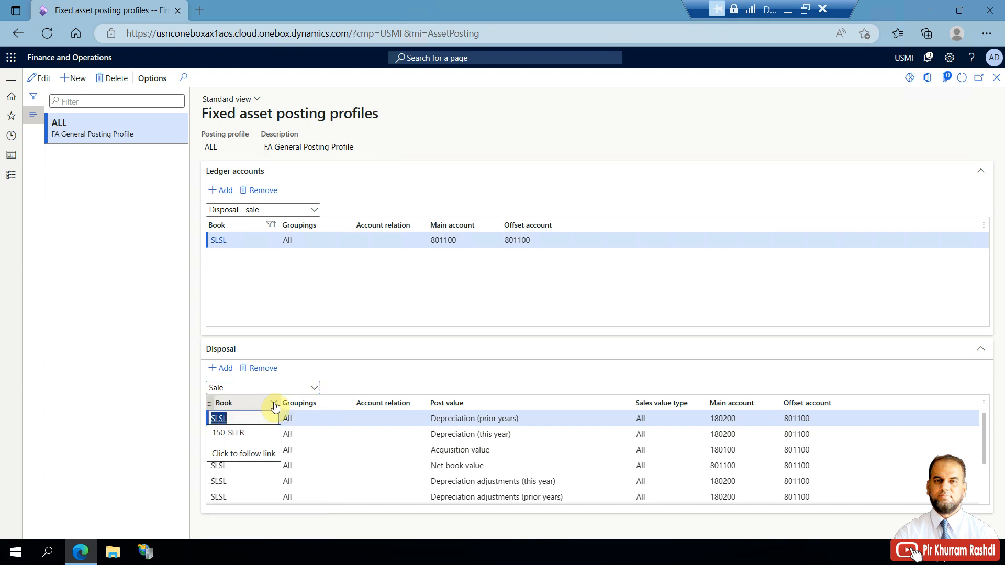
- Examine the main and offset accounts of the SLSL sale lines for depreciation, depreciation adjustments, acquisition value and net book value
click(450, 423)
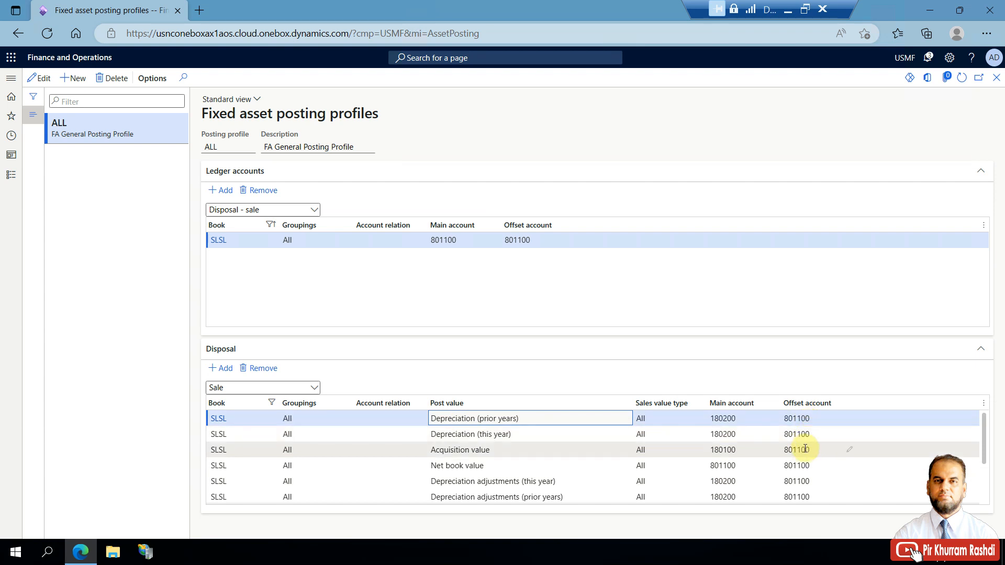
mouse_move(806, 450)
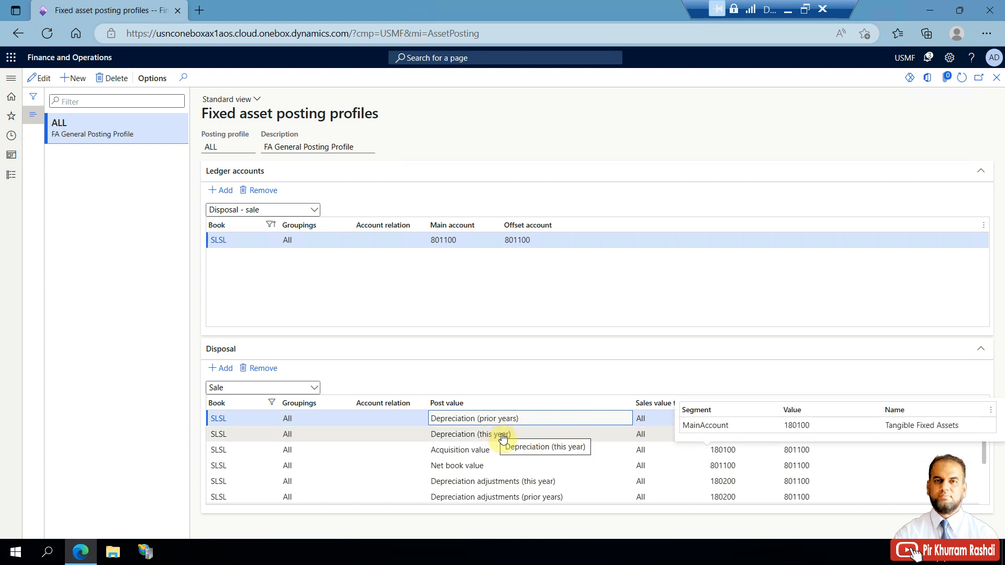
click(498, 497)
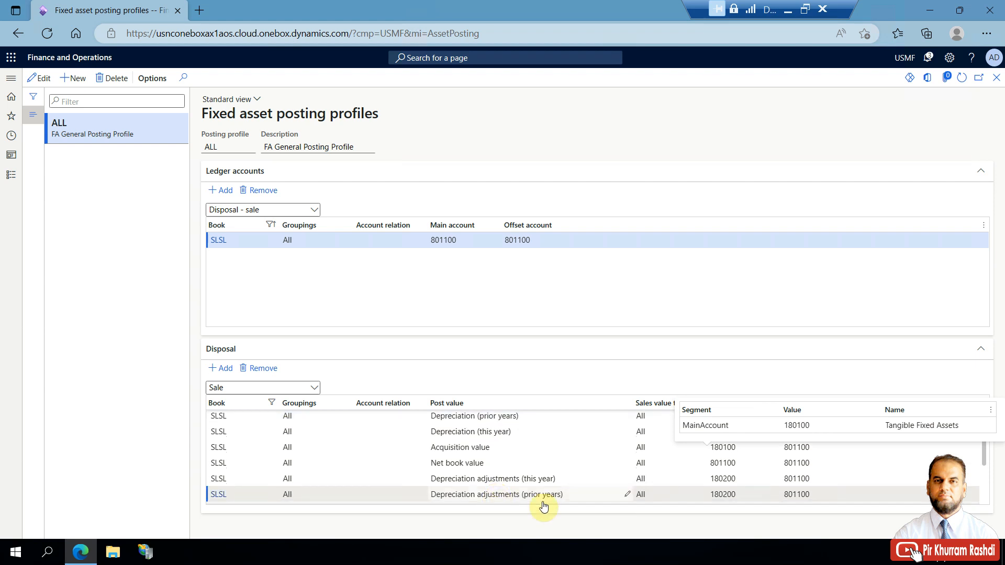
click(726, 479)
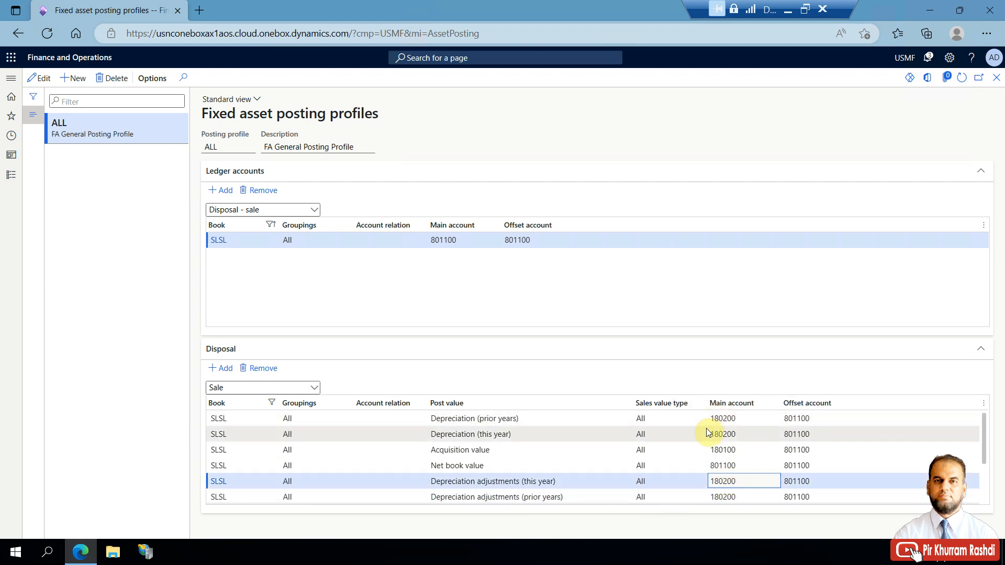
click(524, 456)
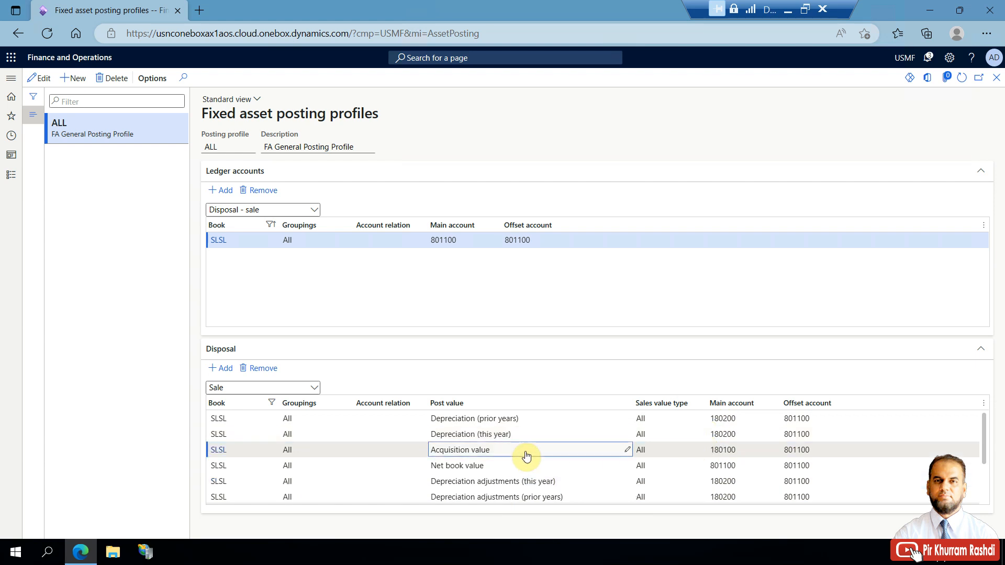
drag(736, 450, 714, 450)
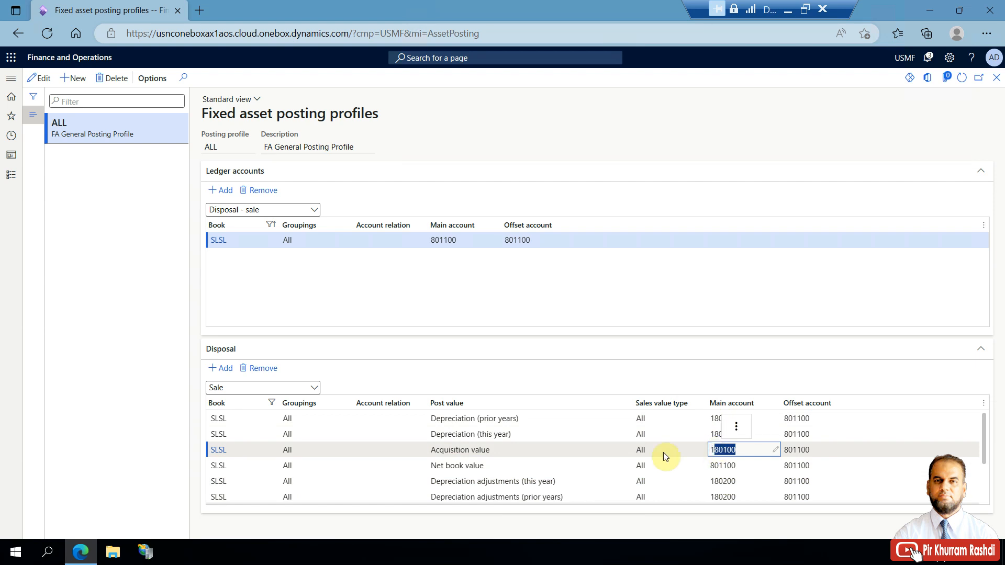
click(514, 467)
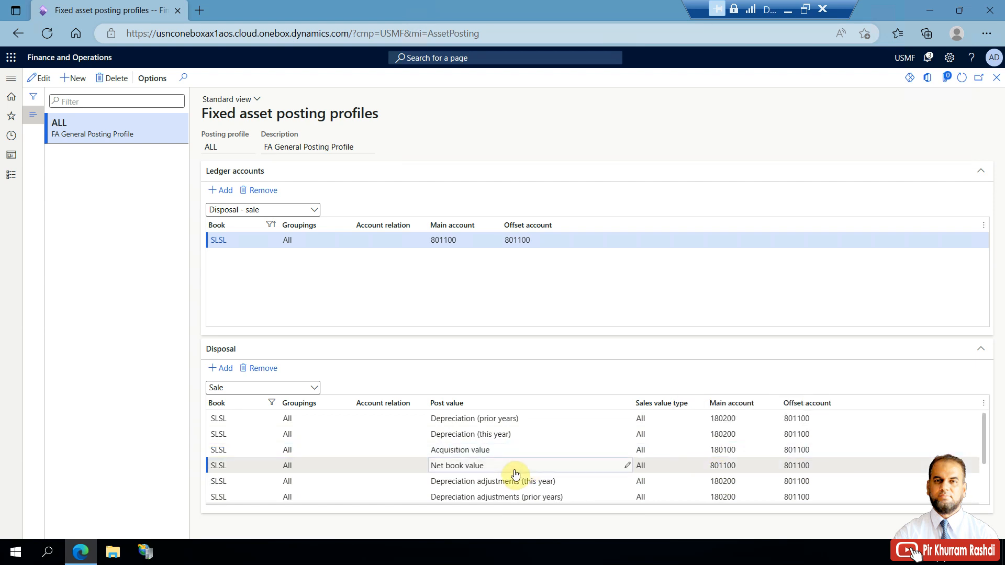
click(728, 466)
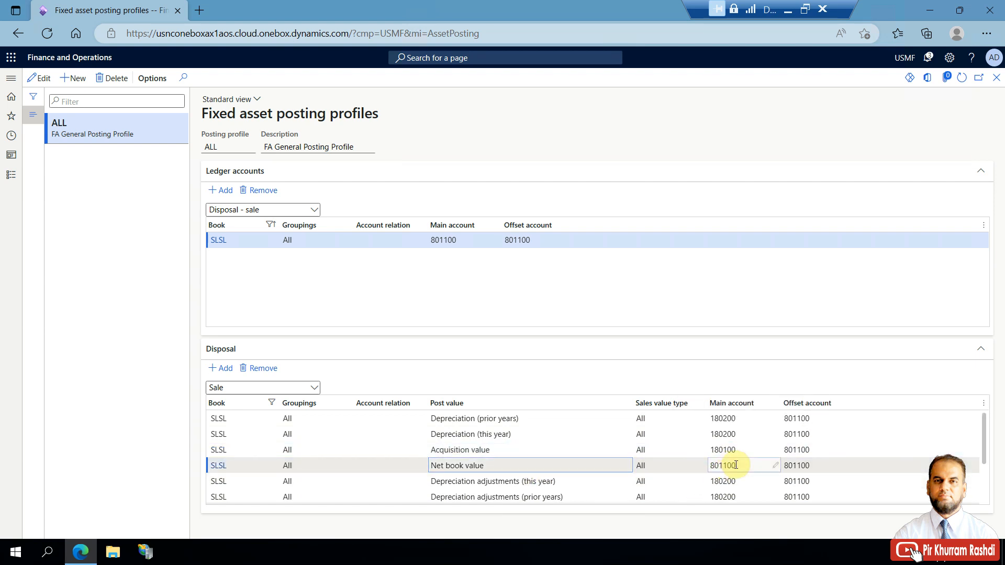
click(803, 466)
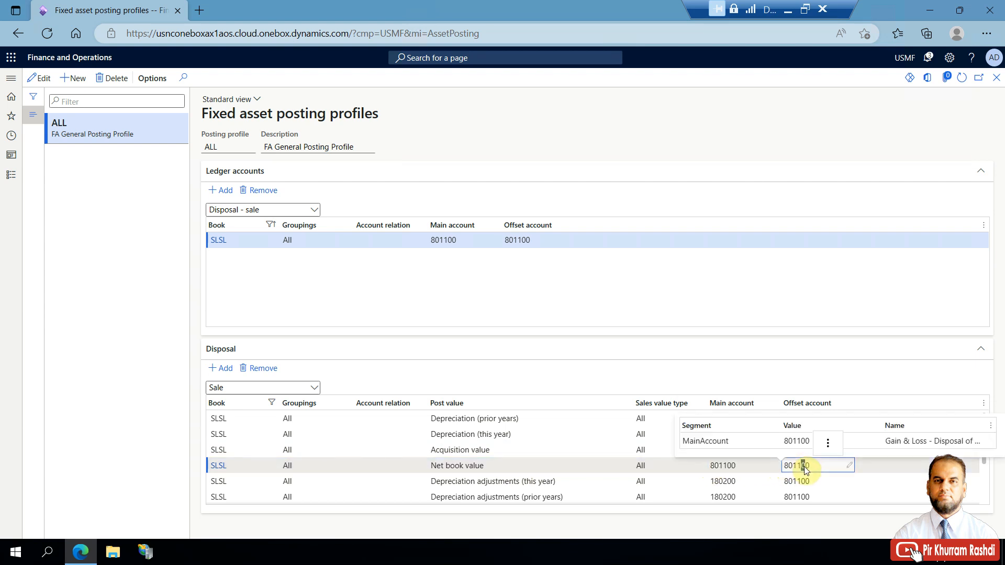
click(726, 466)
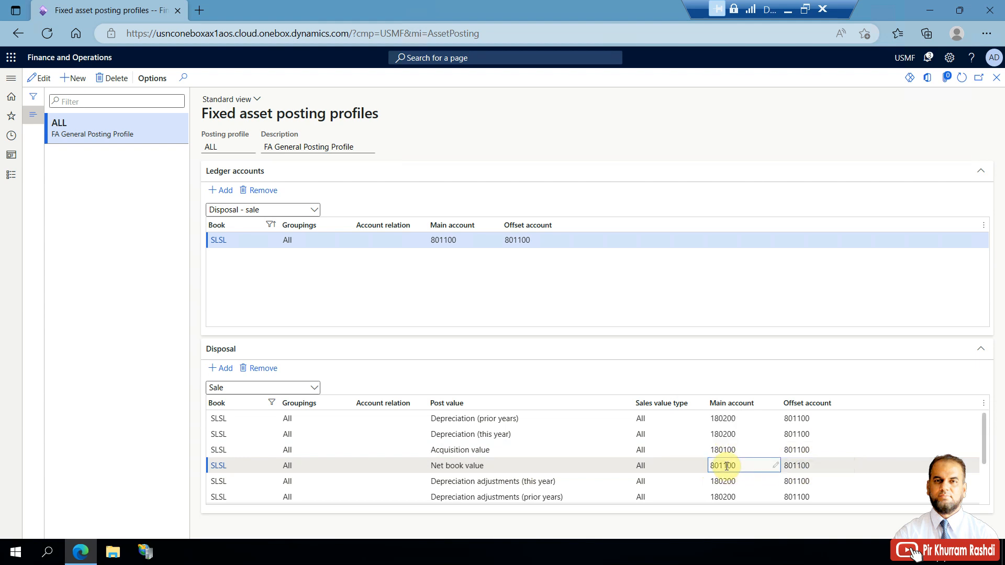
- Go to the Fixed assets list and open the books of semi-trailer VEHC-000012
click(78, 58)
click(9, 177)
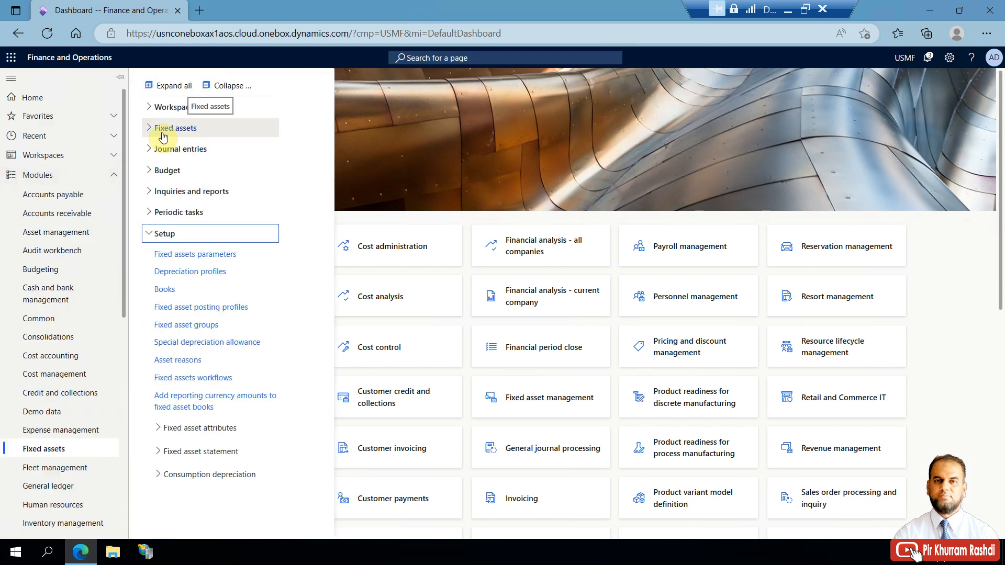
click(196, 130)
click(190, 148)
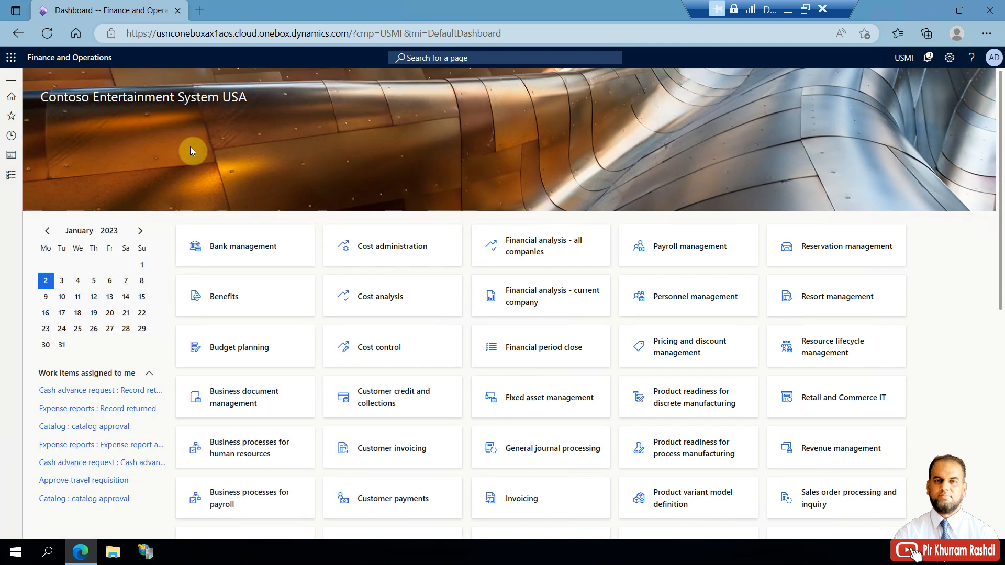
scroll(366, 374, down, 5)
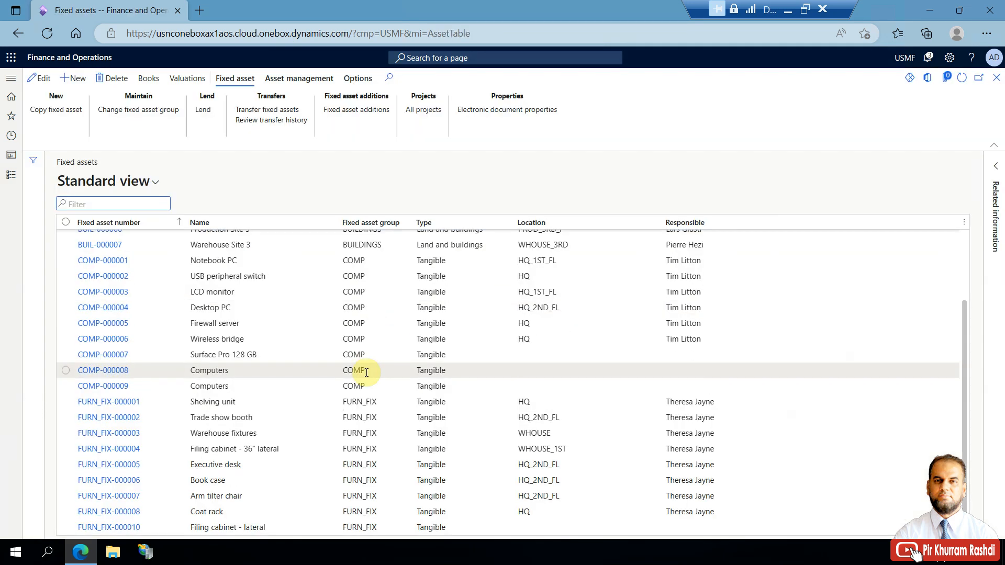
scroll(367, 373, down, 7)
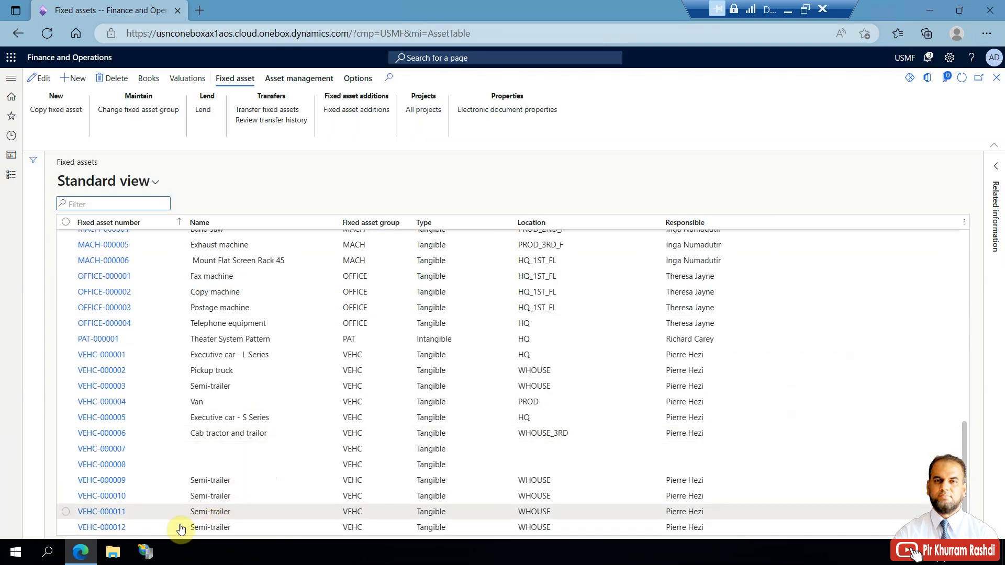
click(179, 527)
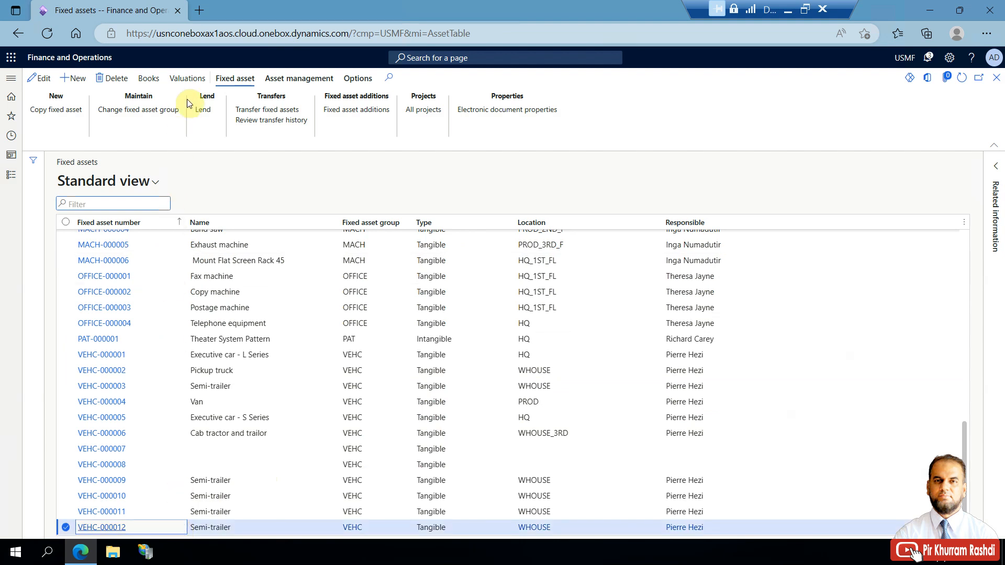
click(148, 78)
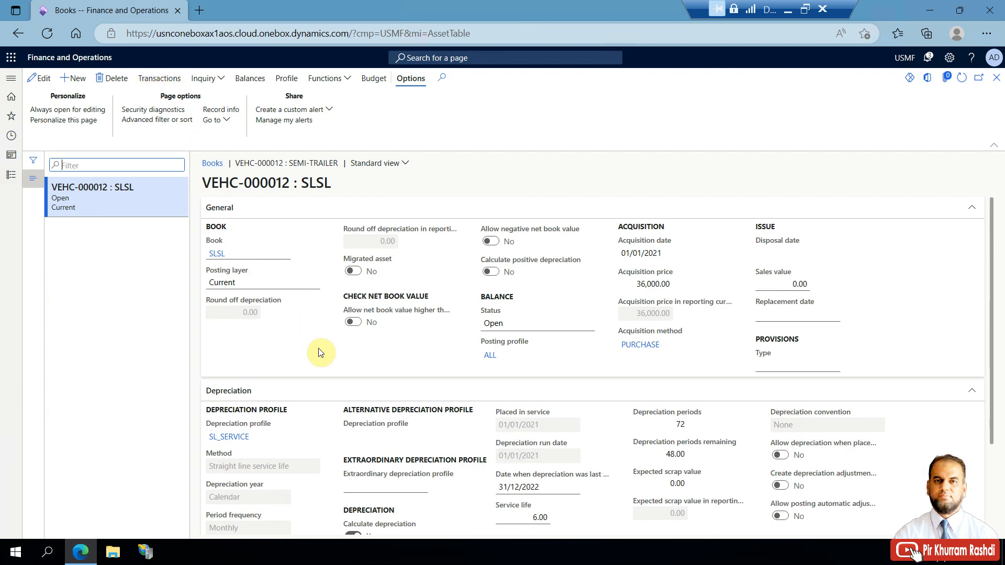
- Open the book's SL_SERVICE depreciation profile for editing, review the available depreciation methods, and return to the book
click(242, 437)
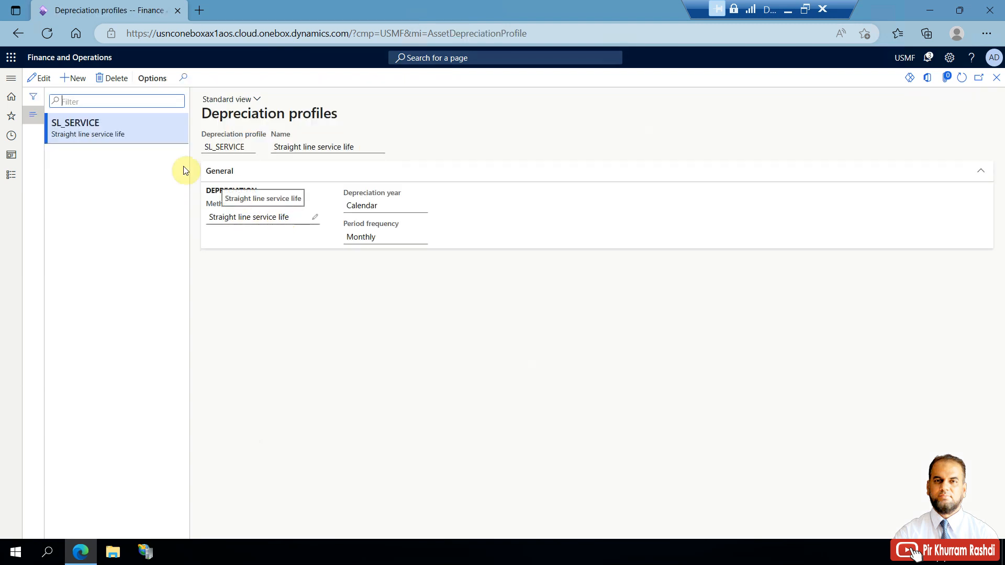
click(38, 78)
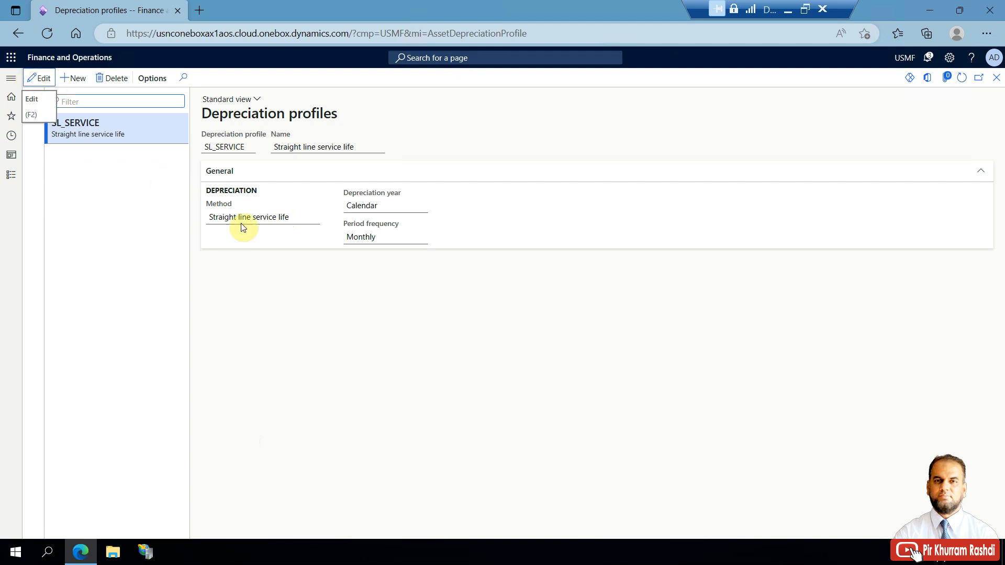
click(315, 221)
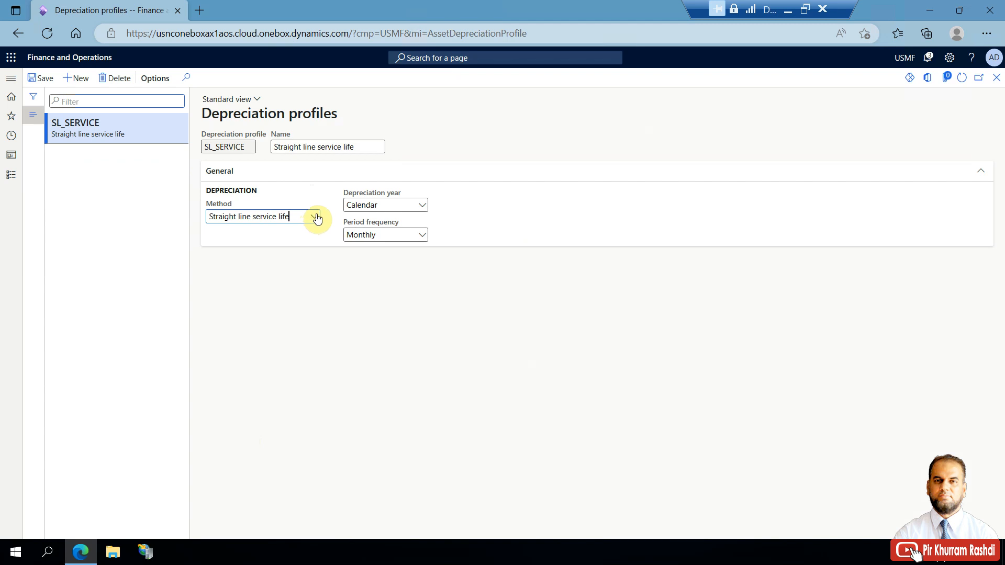
click(315, 218)
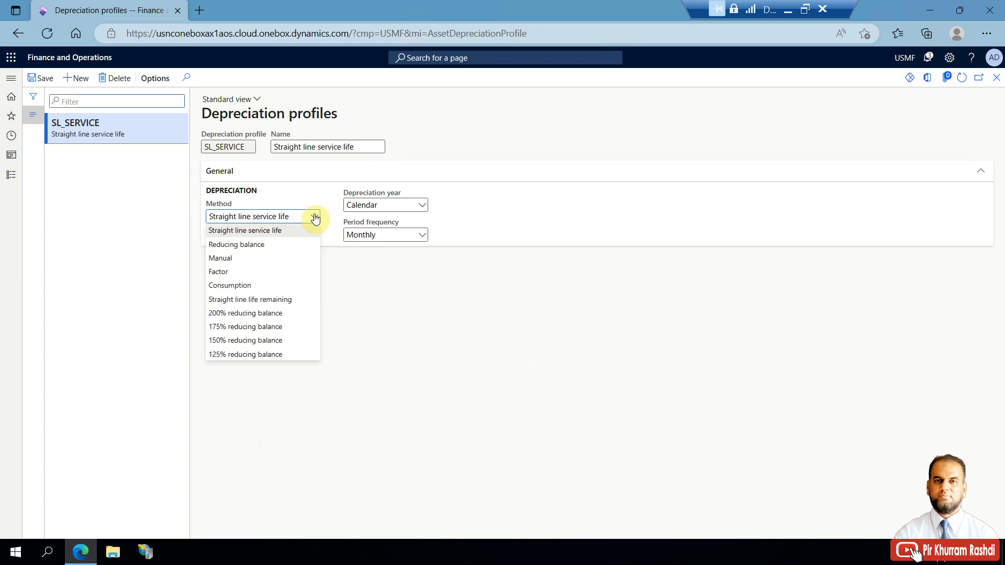
click(315, 219)
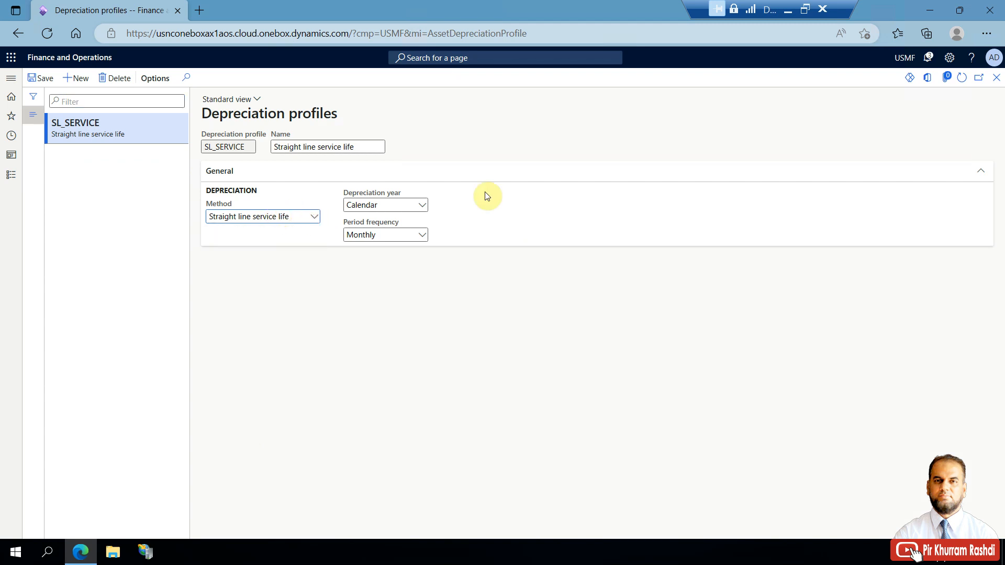
click(996, 78)
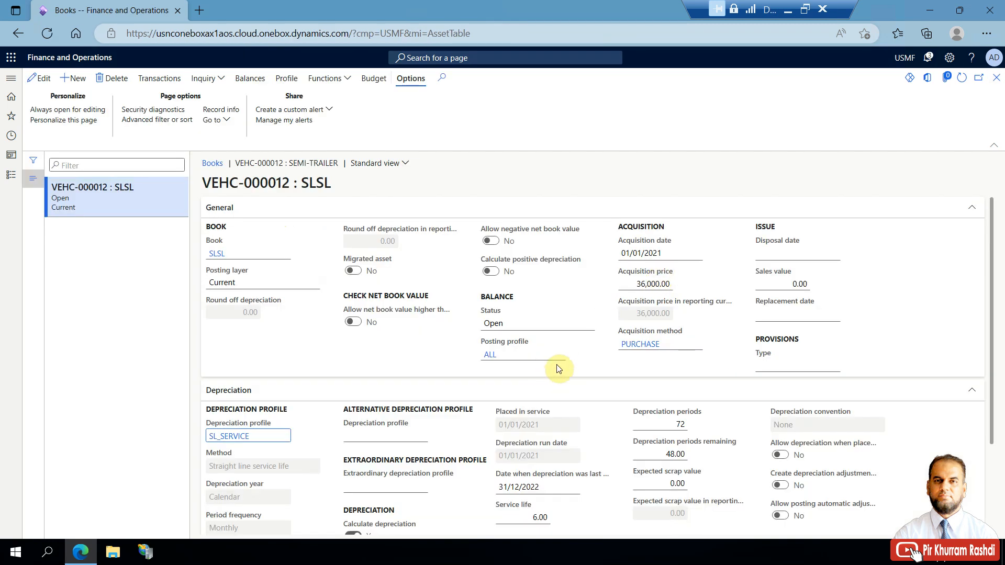
- Review the book's acquisition date, status, disposal date, sales value, service life and depreciation periods
click(619, 253)
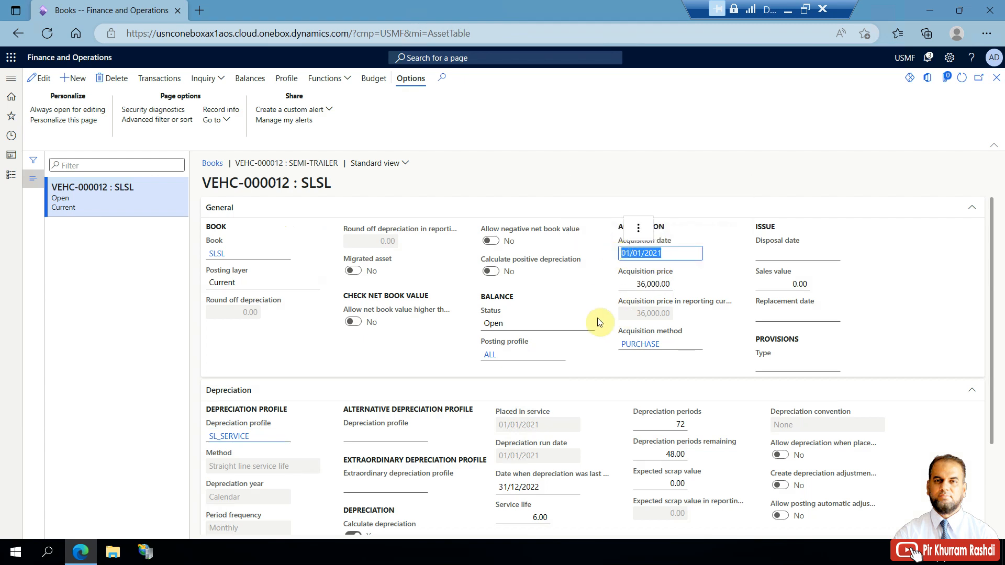
click(512, 323)
click(779, 256)
click(780, 283)
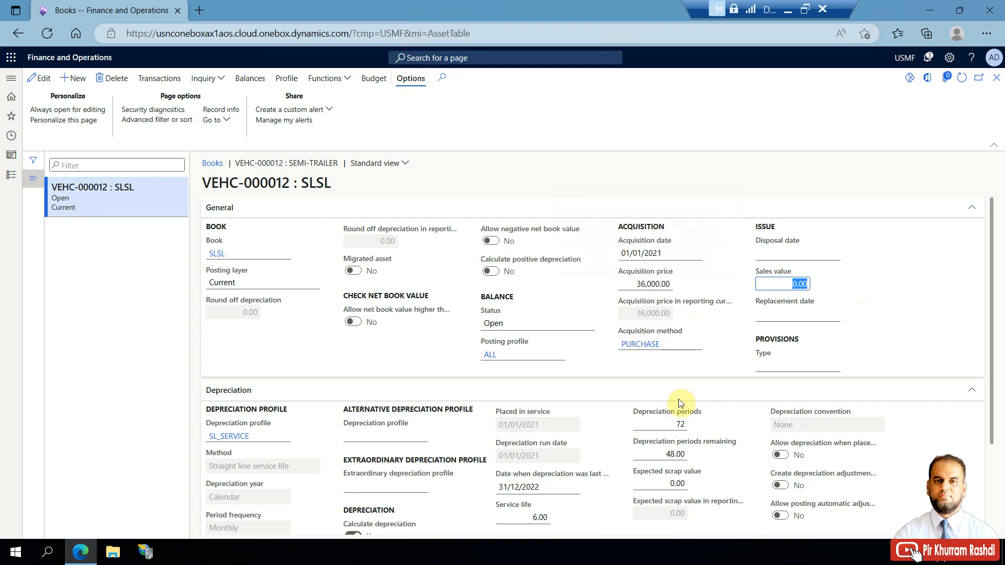
click(526, 518)
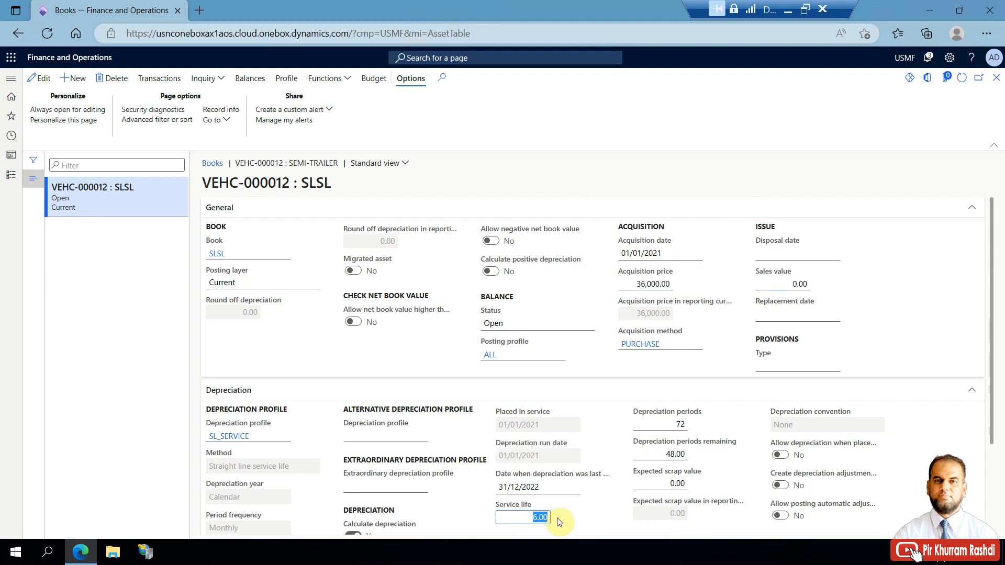
click(671, 429)
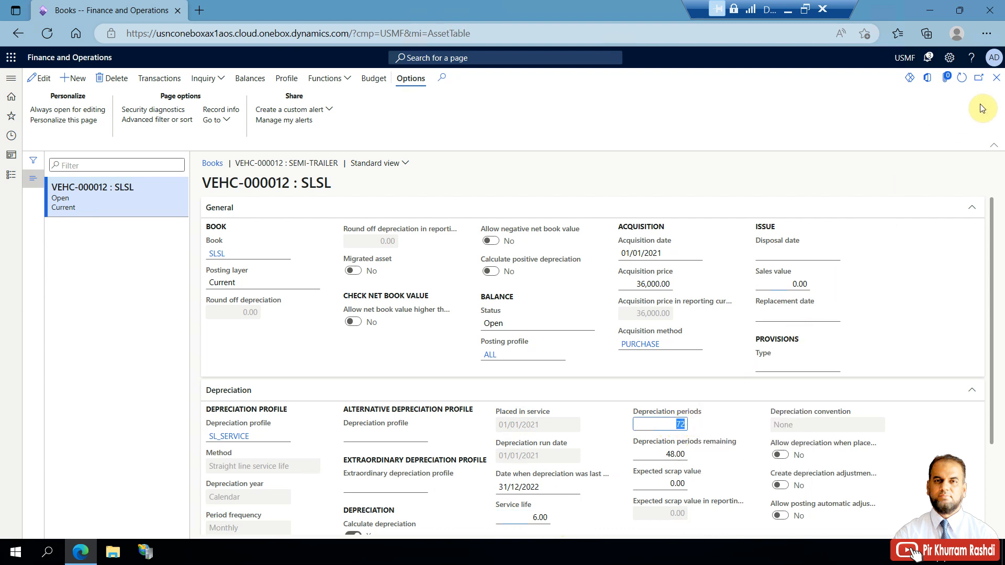
- Review the valuation balances of semi-trailer VEHC-000012 and return to the dashboard
click(996, 78)
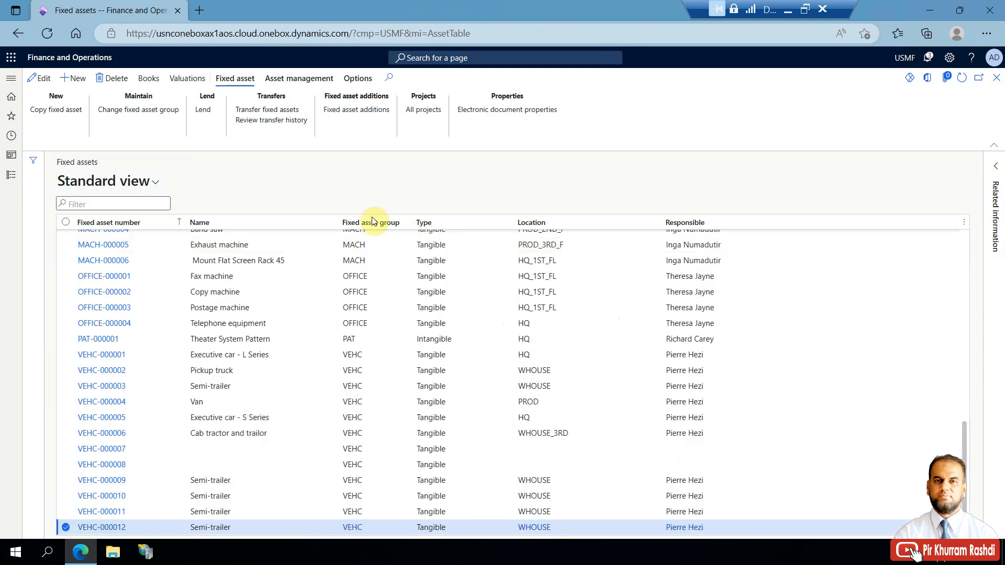
click(192, 82)
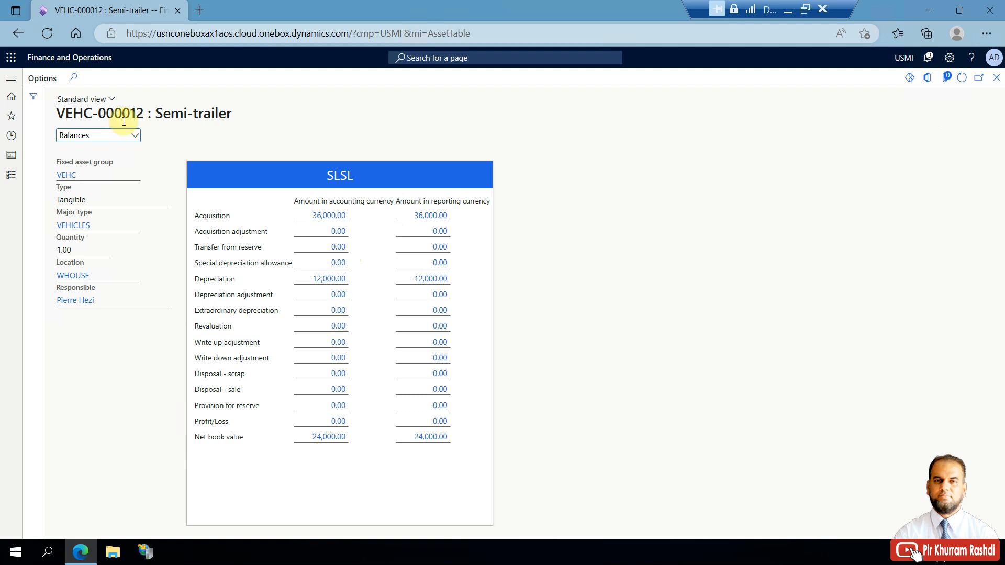
click(49, 64)
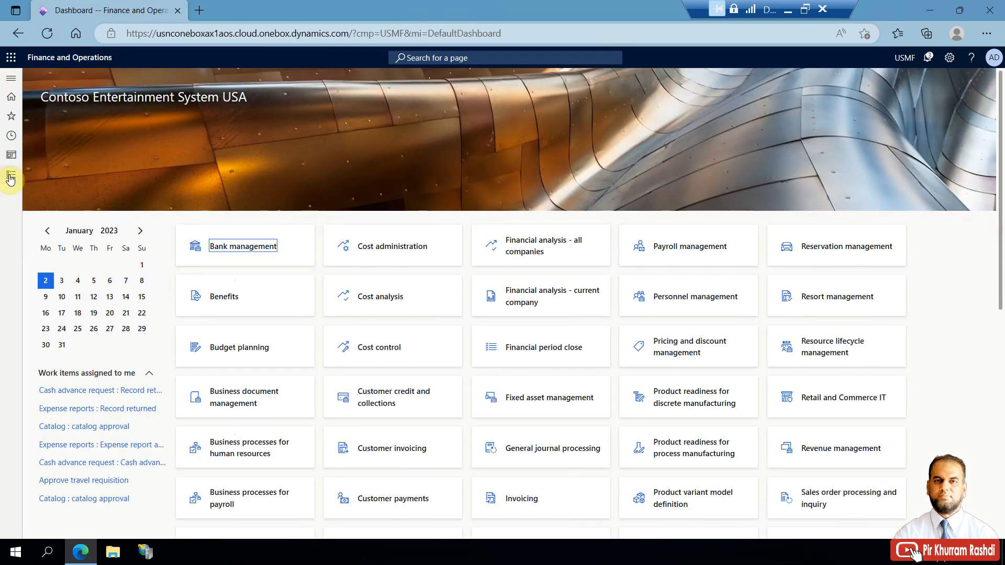
- Open the list of all free text invoices in Accounts receivable
click(11, 177)
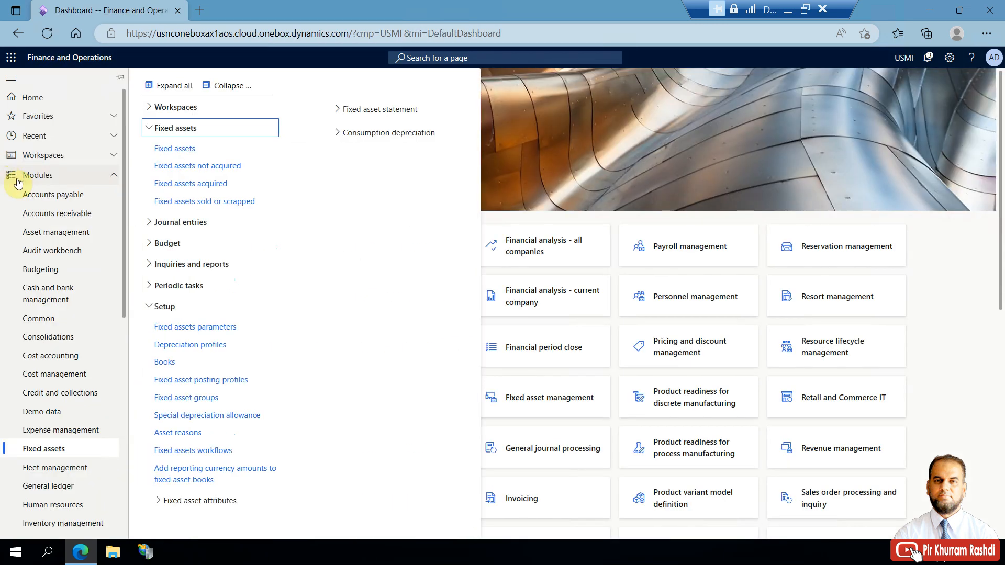
click(67, 214)
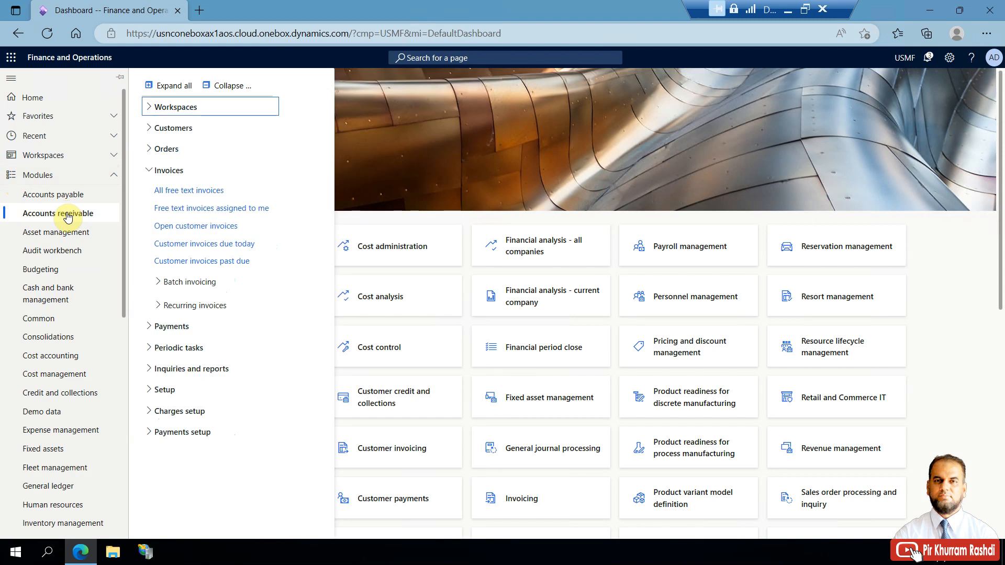
click(227, 86)
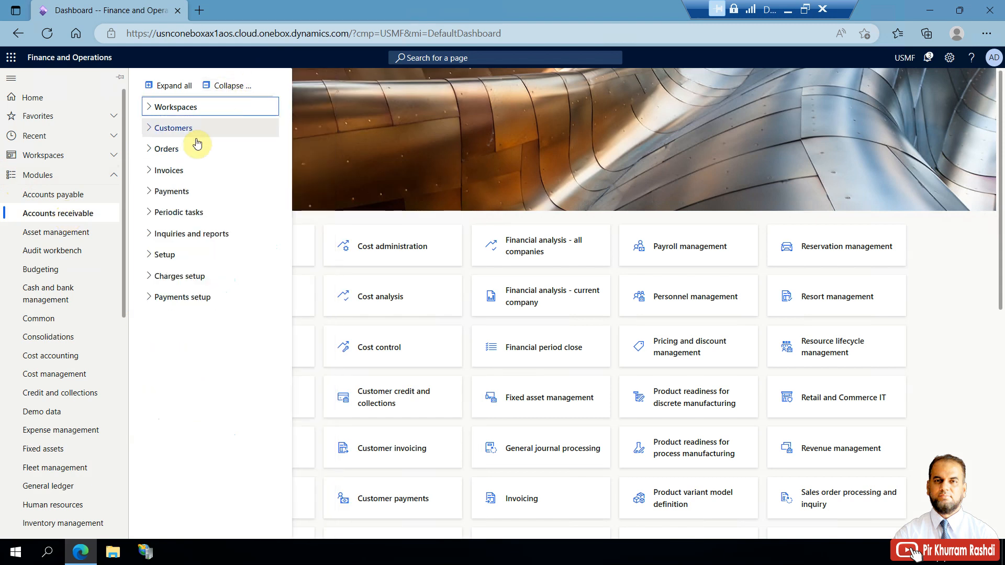
click(184, 170)
click(188, 191)
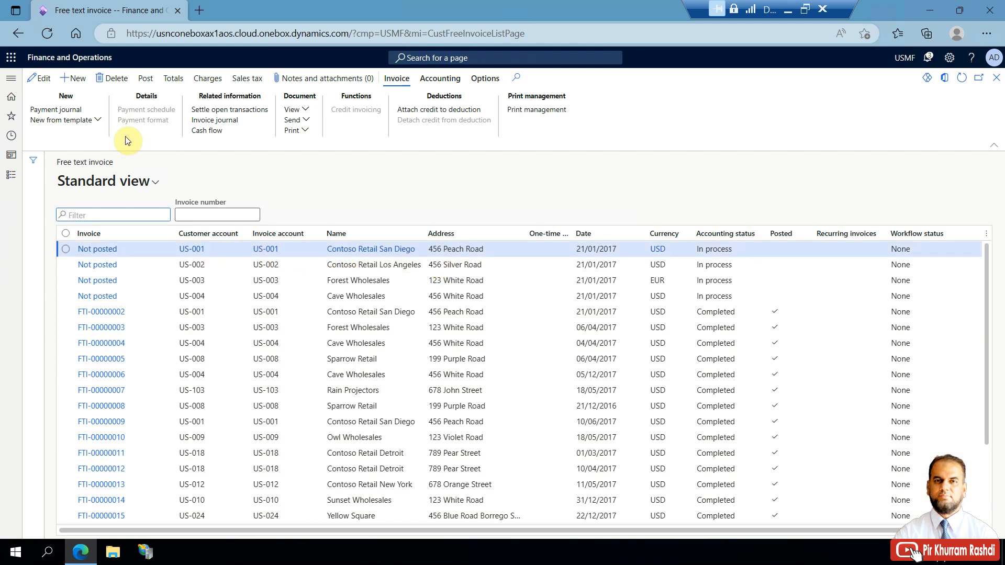
- Create a free text invoice for customer US-001, Contoso Retail San Diego, with Cash terms of payment
click(78, 83)
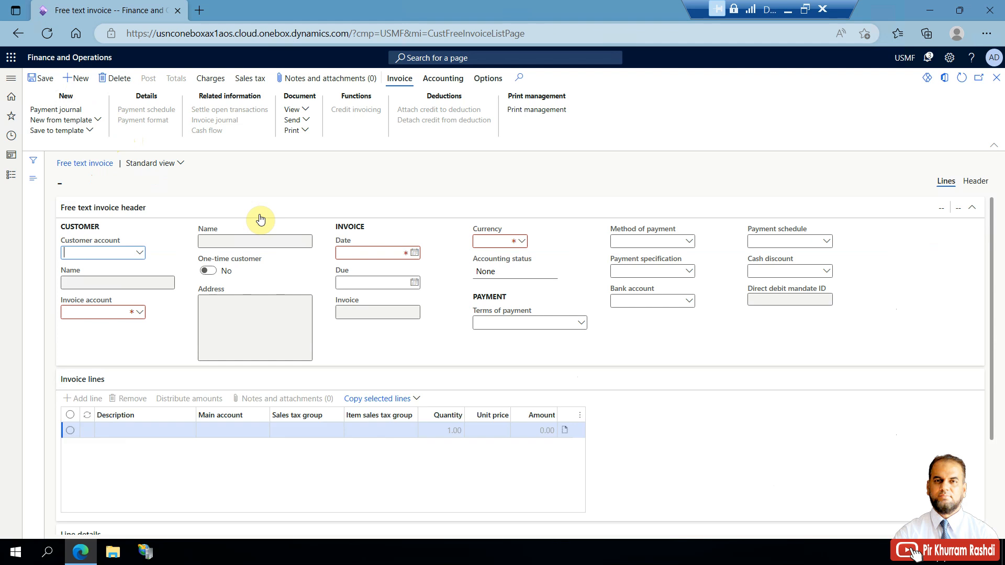
click(140, 255)
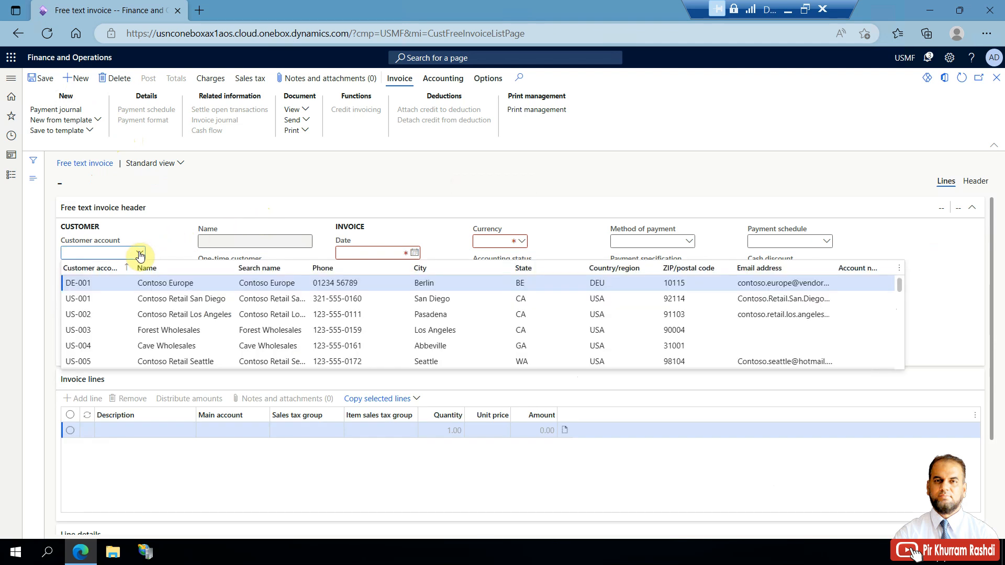
click(123, 299)
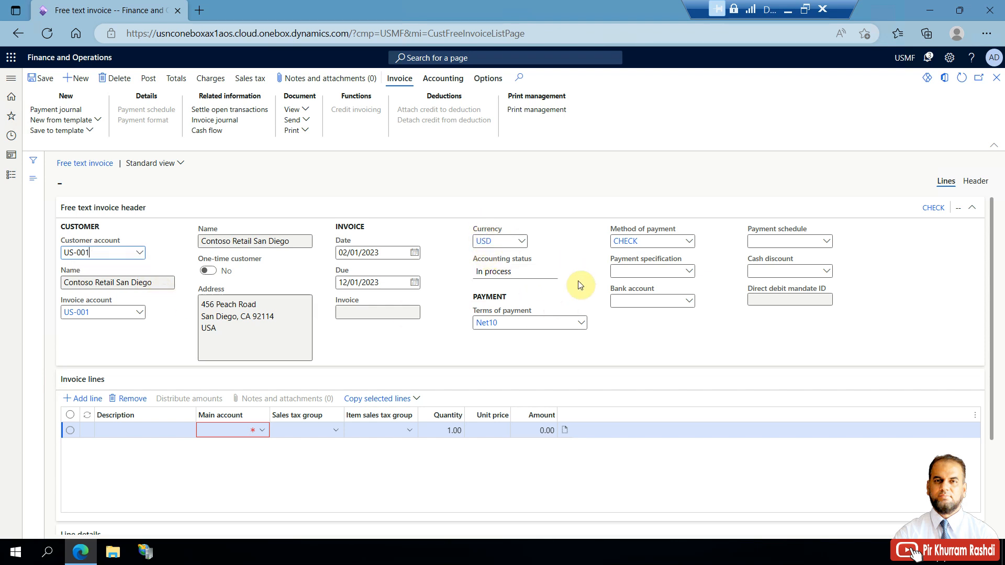
click(581, 324)
scroll(552, 358, up, 2)
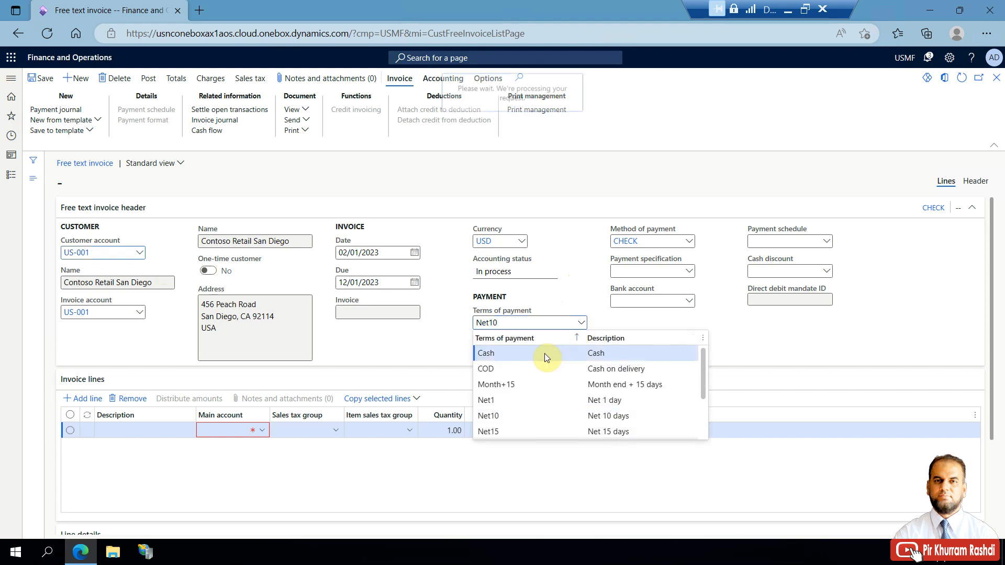
click(544, 353)
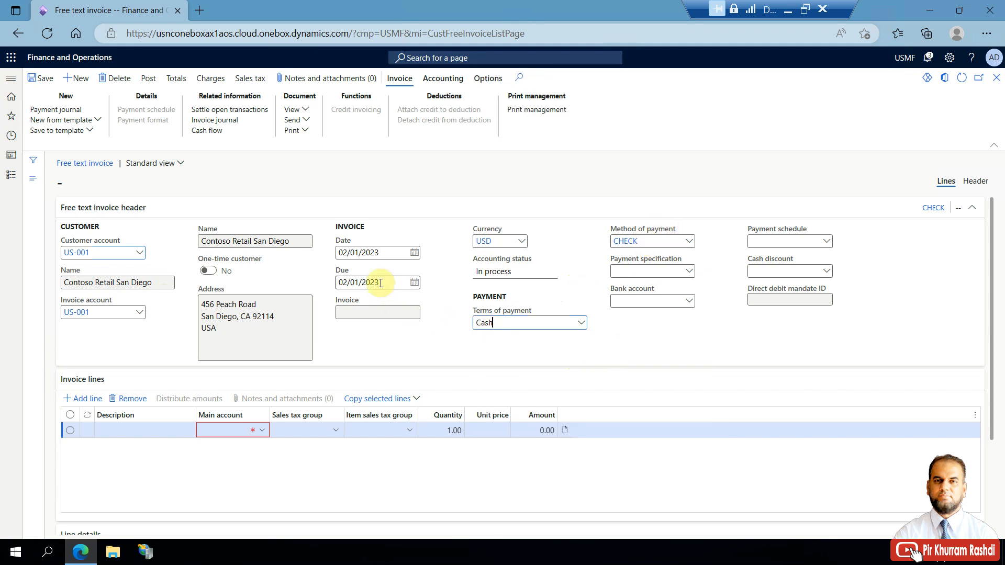
- Set the invoice date to 01/01/2023
double_click(347, 252)
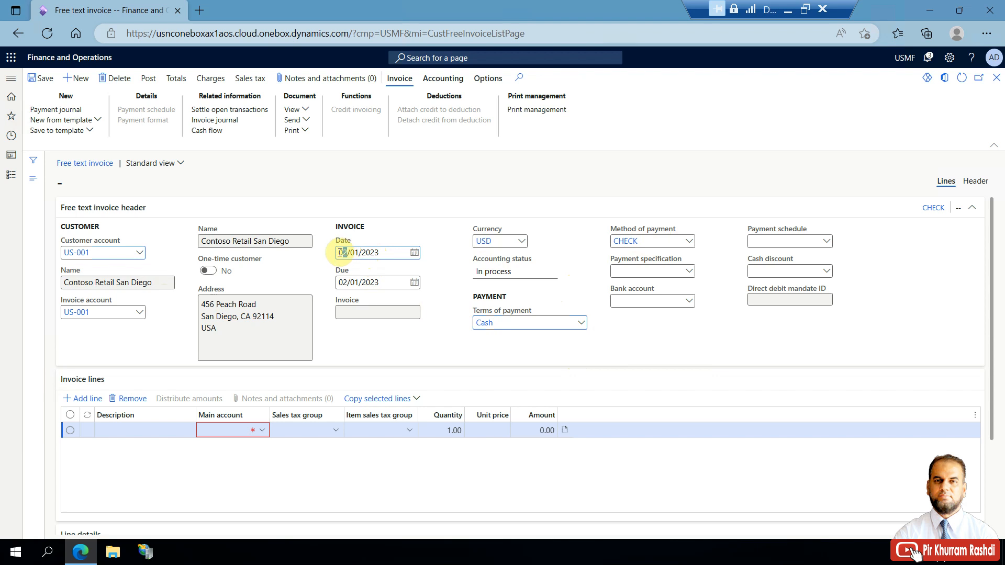
click(414, 253)
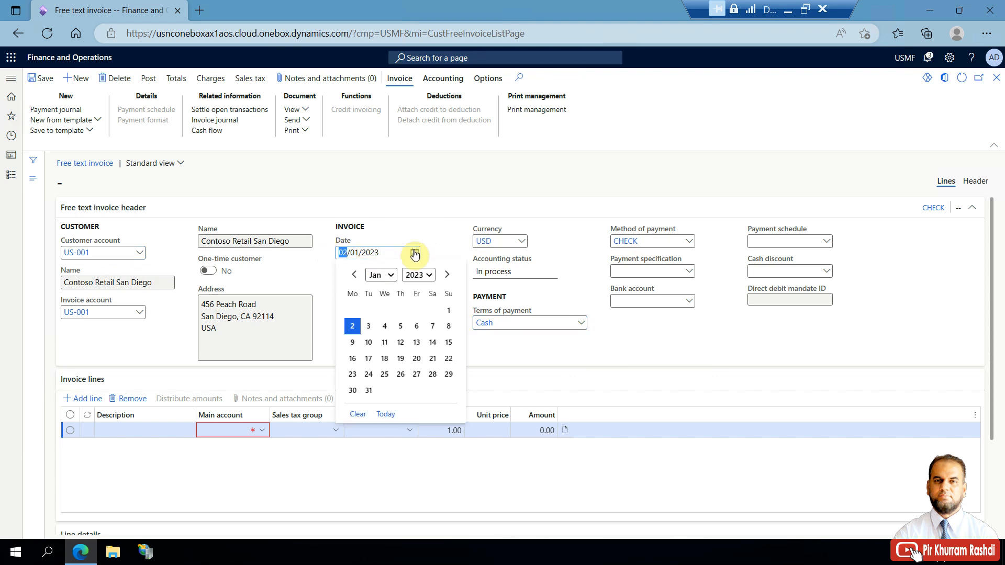
click(449, 311)
click(384, 283)
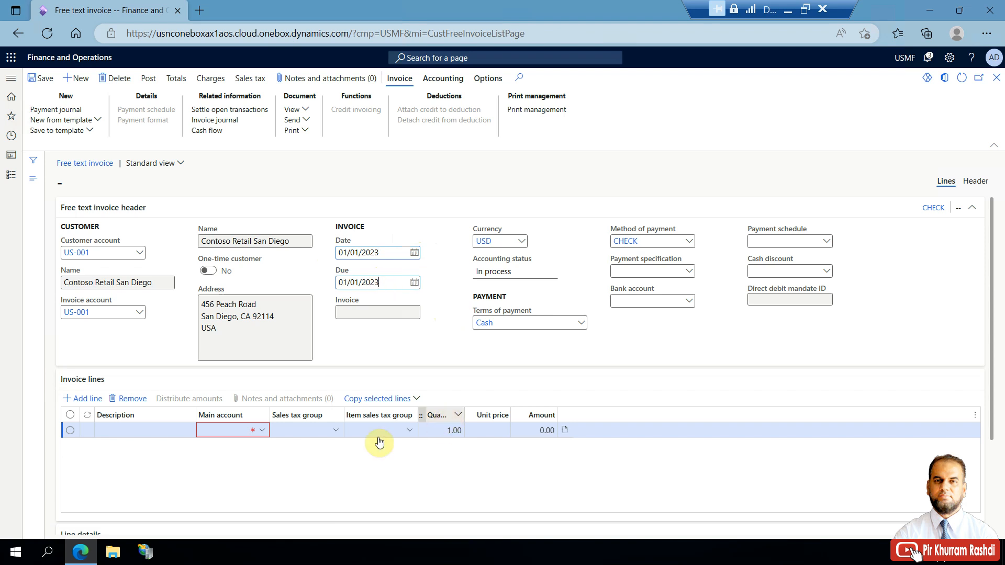
- Describe the invoice line as "Disposal of asset" and assign main account 801100, Gain & Loss - Disposal of Assets
click(166, 431)
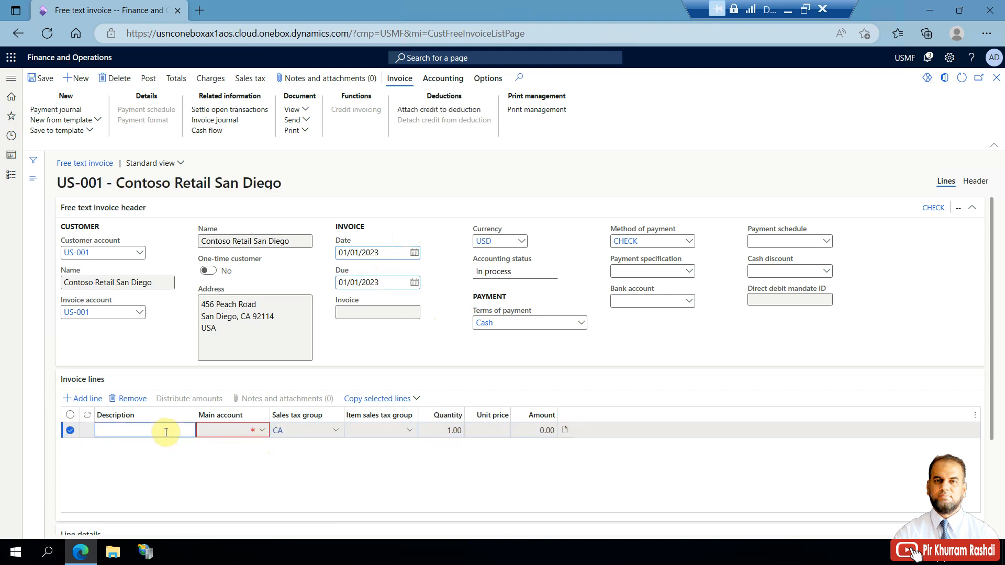
text(Disposal of asset)
click(262, 431)
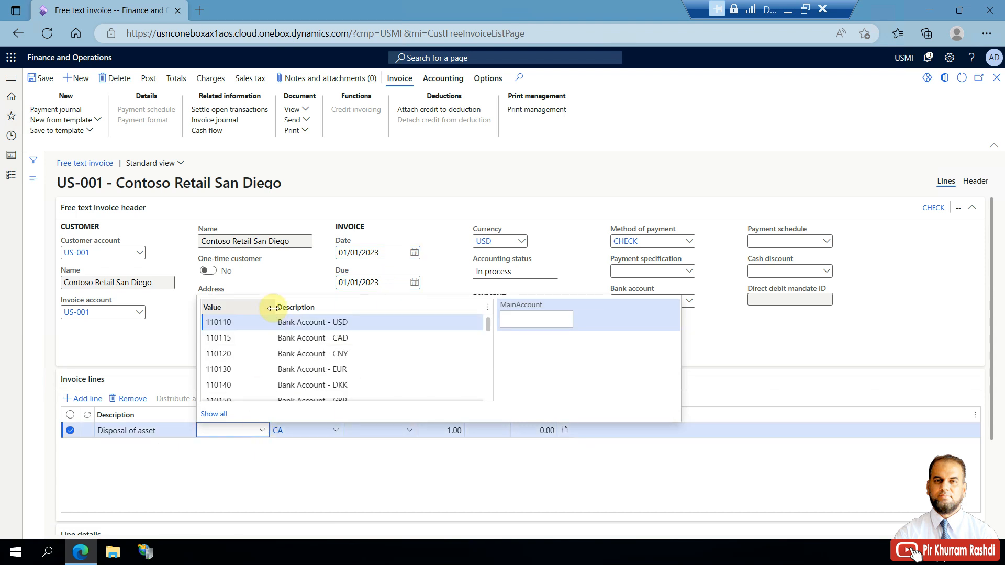
drag(272, 308, 466, 309)
click(224, 431)
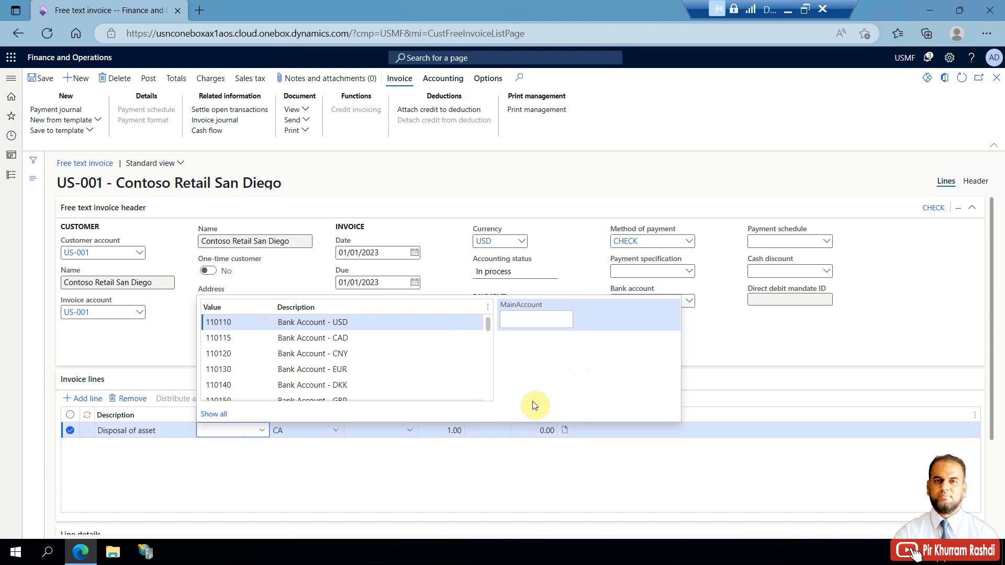
text(l)
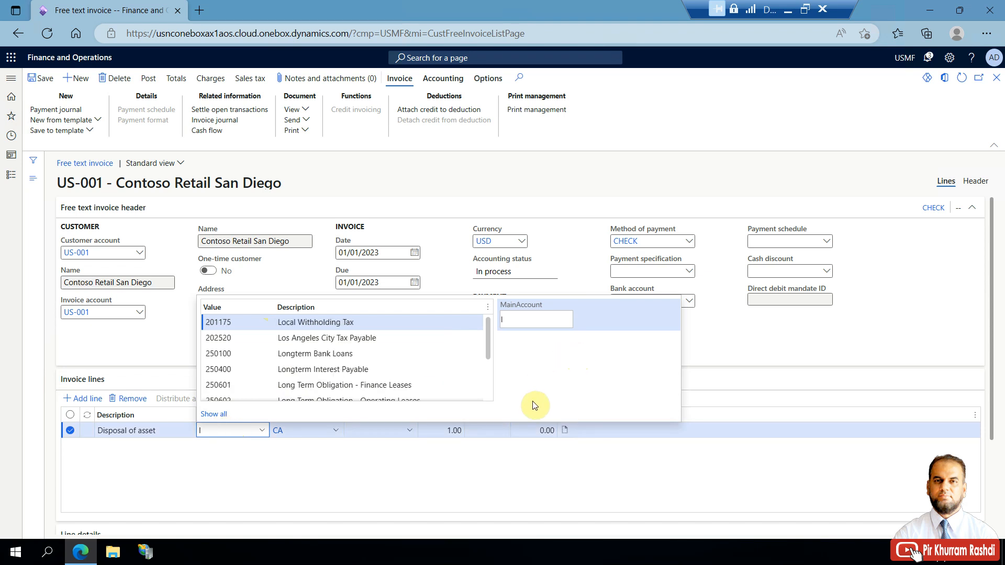
text(oss)
key(BackSpace)
key(BackSpace)
key(BackSpace)
text(gain)
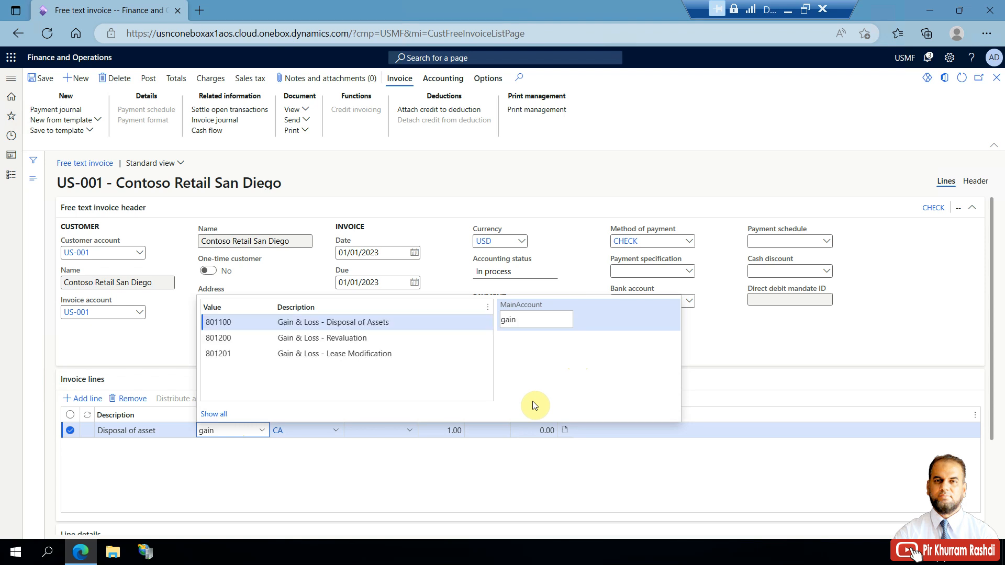
click(452, 323)
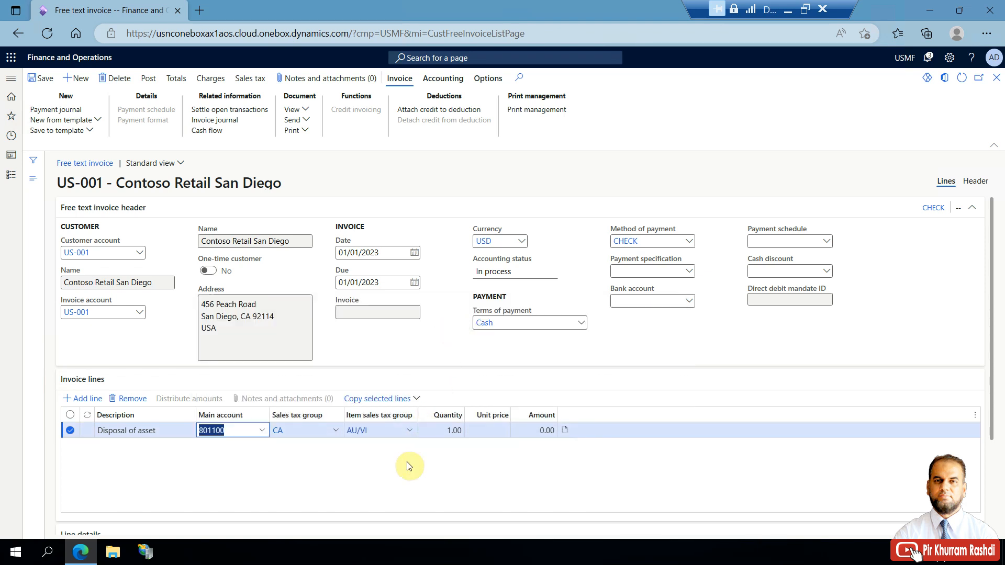
- Set the unit price of the disposal line to 5,000
click(491, 432)
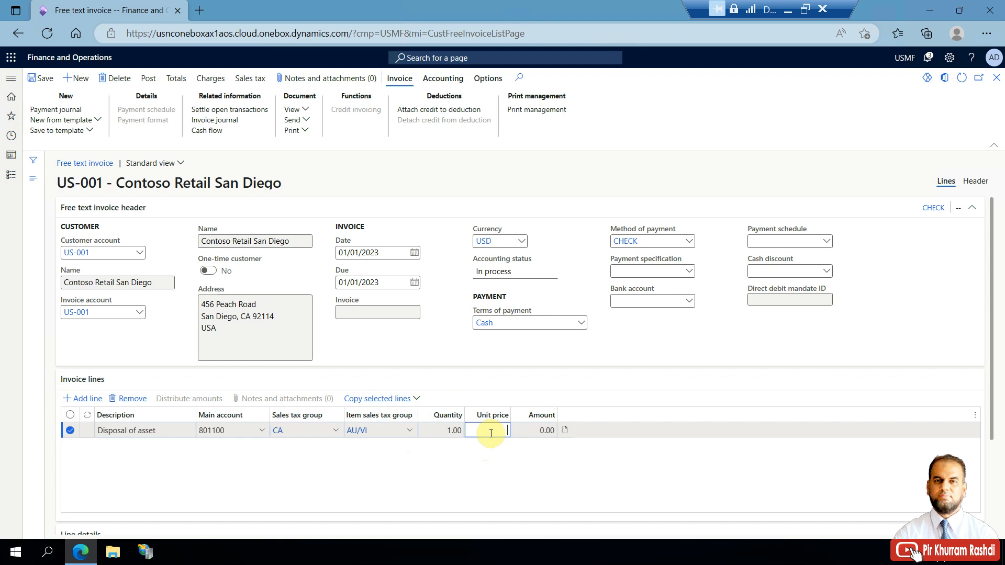
text(5,000)
key(Tab)
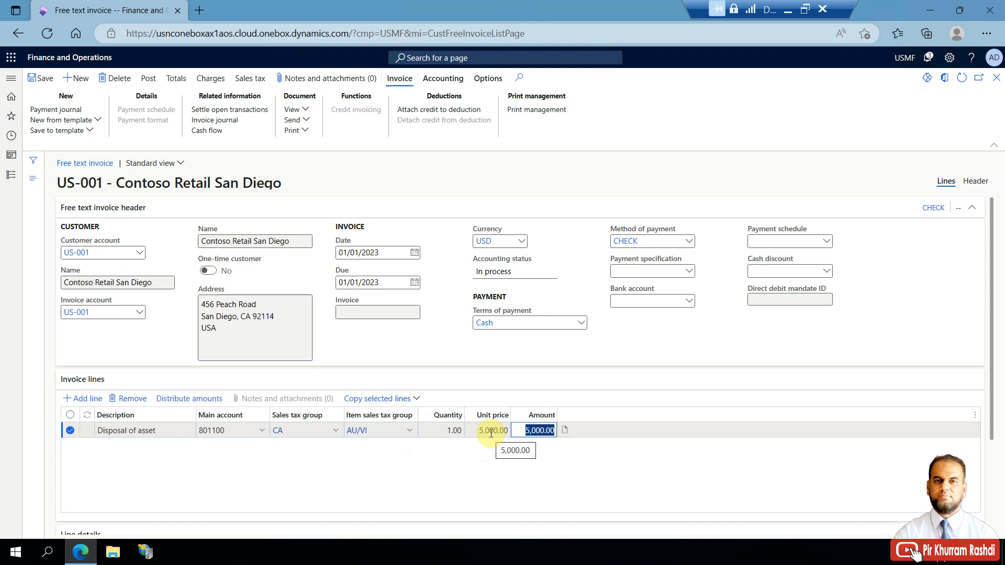
- Link the disposal line to fixed asset VEHC-000012, the semi-trailer, in the line details
scroll(495, 447, down, 3)
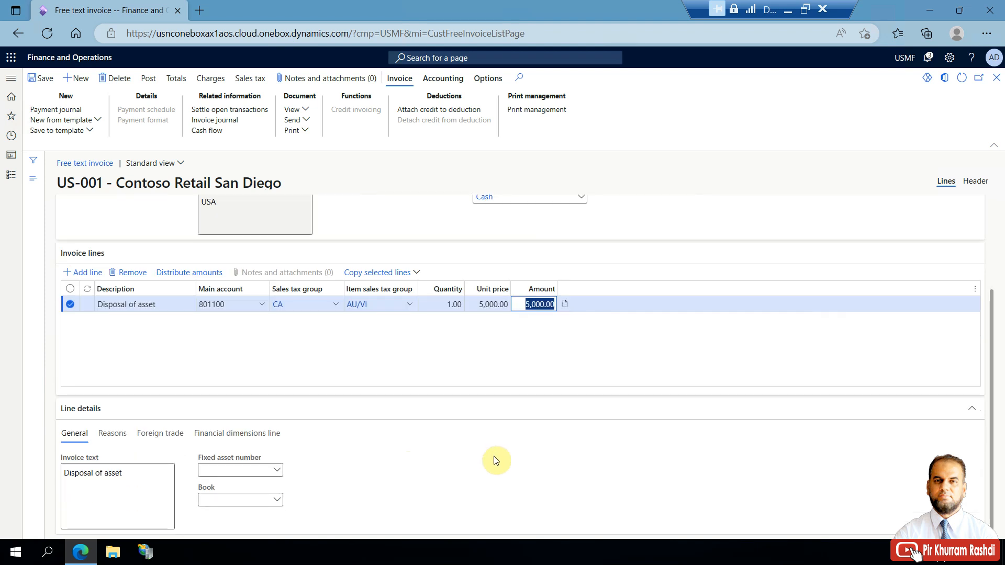
click(277, 470)
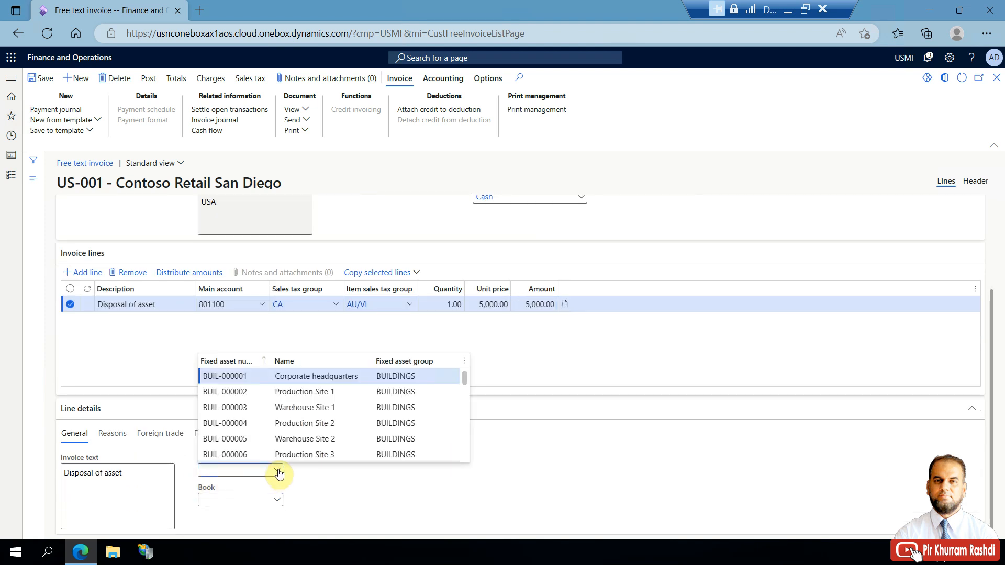
scroll(264, 440, down, 10)
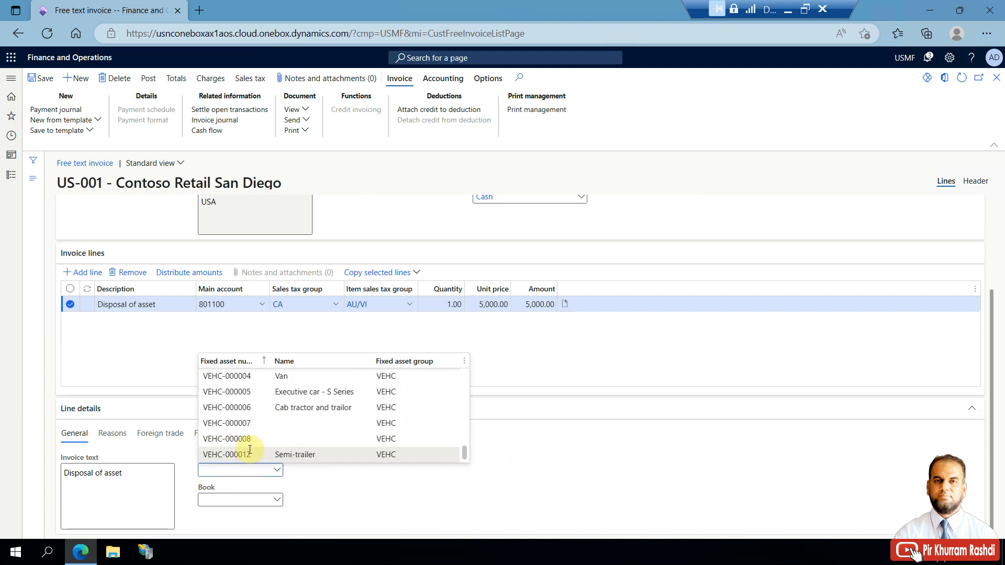
click(247, 455)
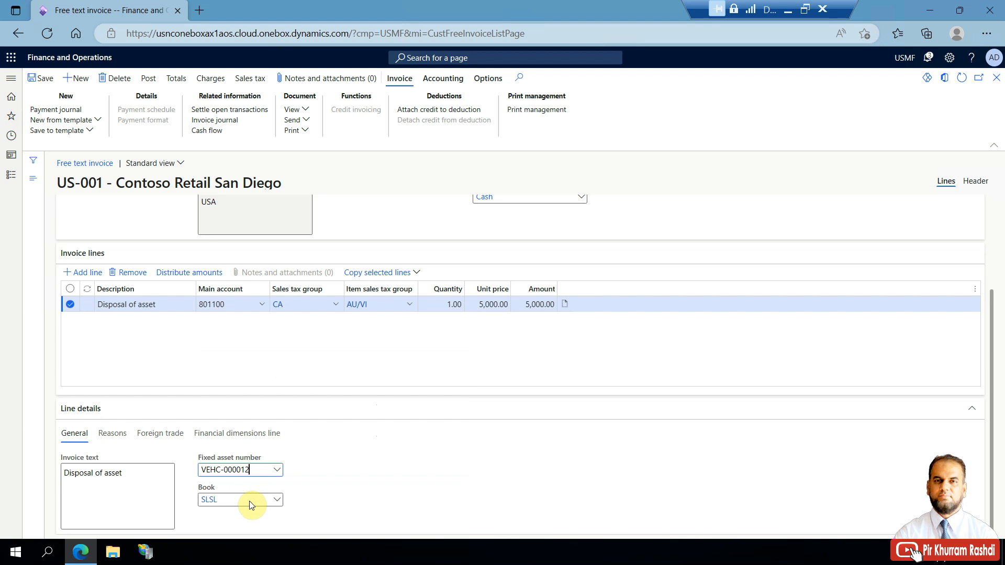
- Review the invoice totals, including the subtotal, sales tax and invoice amount, and return to the invoice
click(173, 87)
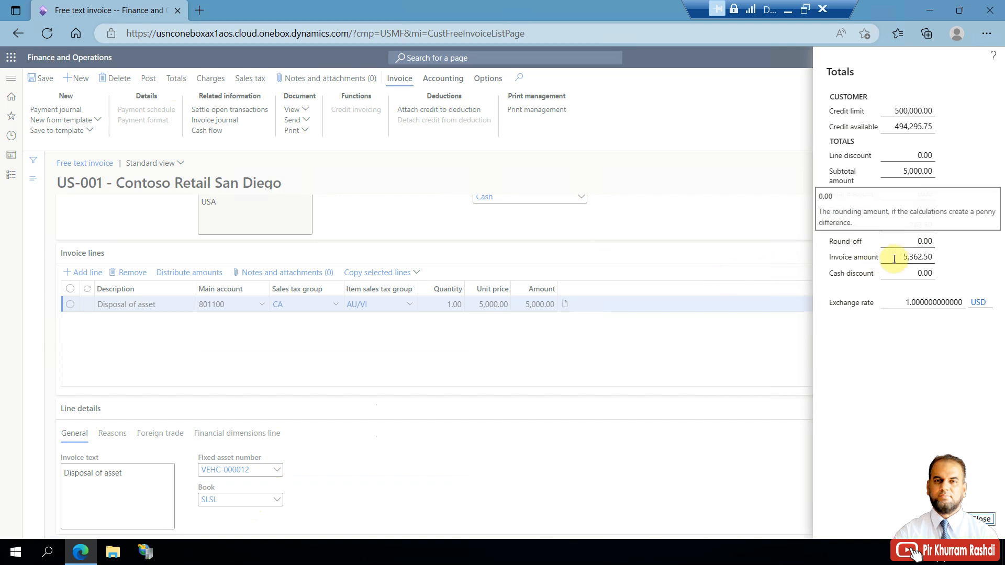
click(907, 225)
click(898, 255)
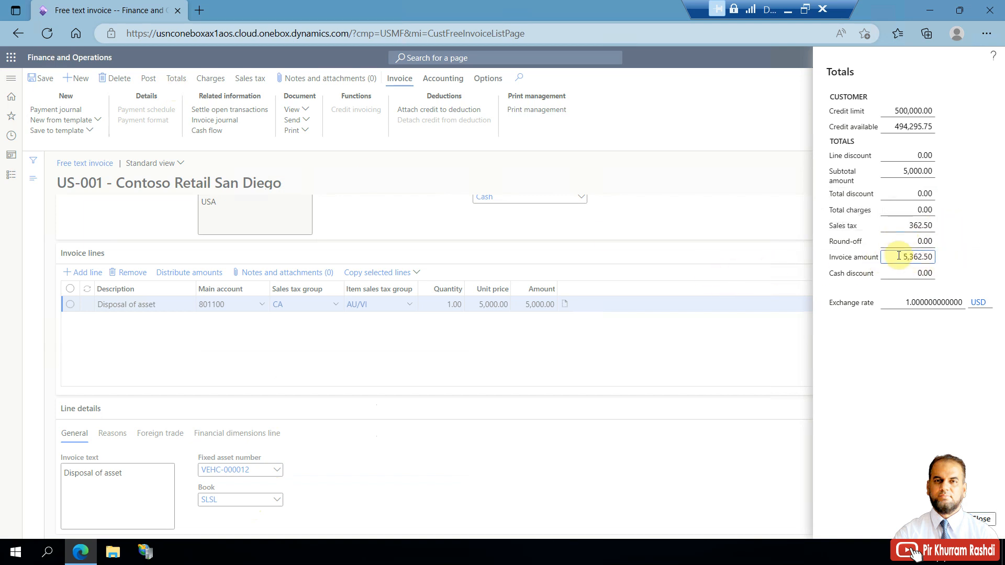
click(903, 170)
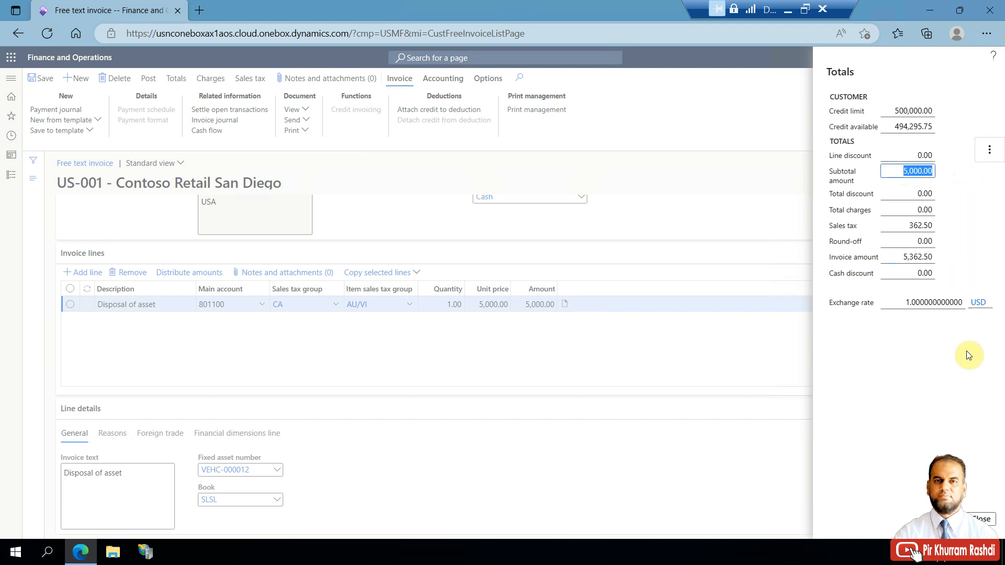
click(983, 518)
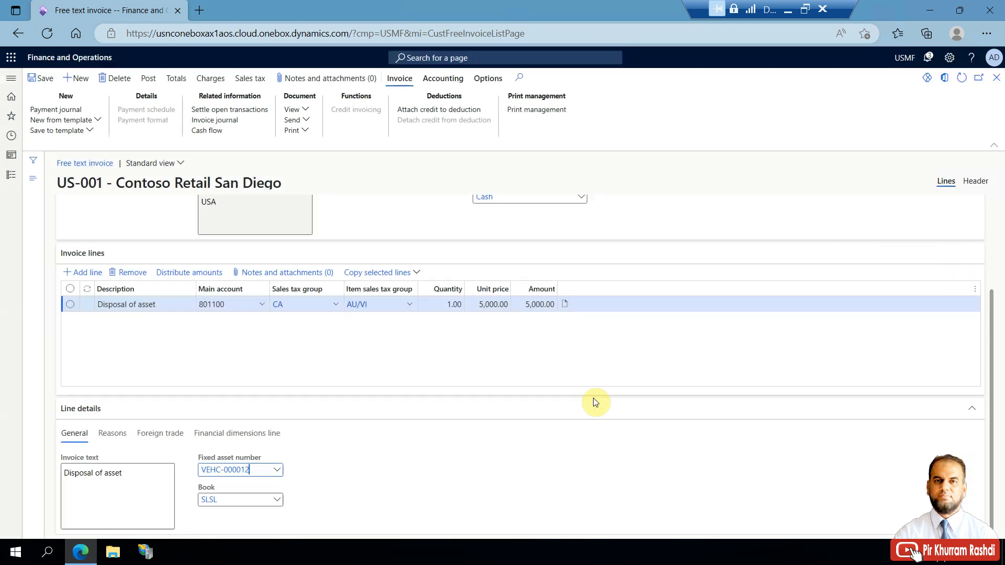
- Post the free text invoice with Posting set to Yes and without printing it
click(148, 79)
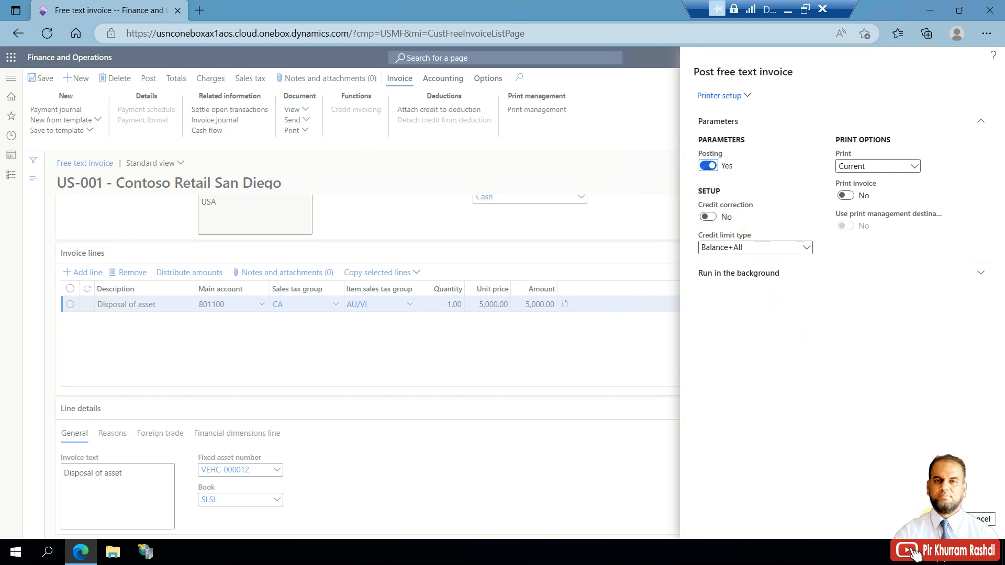
click(924, 512)
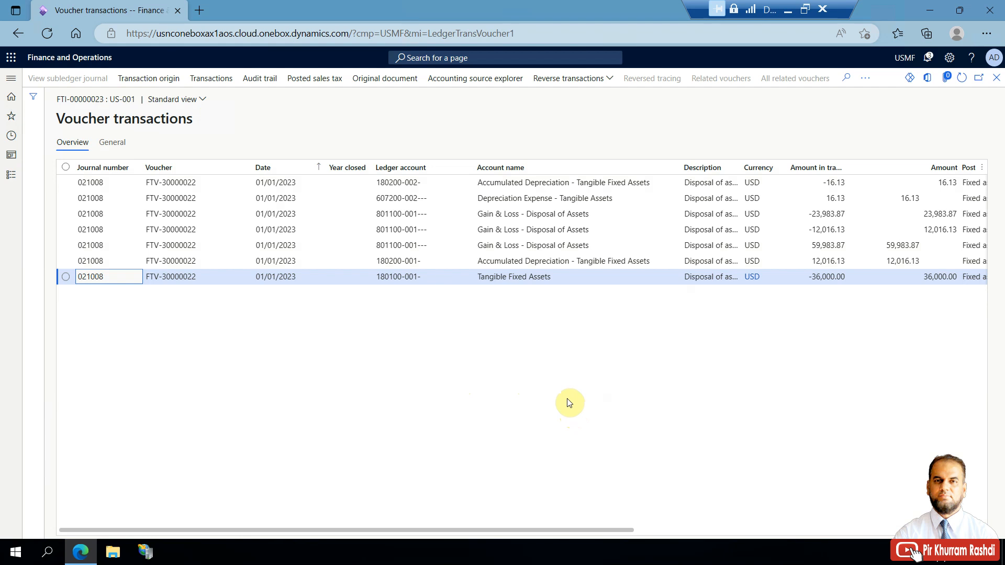
- Examine the posted invoice's voucher transactions with the Amount column widened and the posting types in view
drag(589, 530, 765, 532)
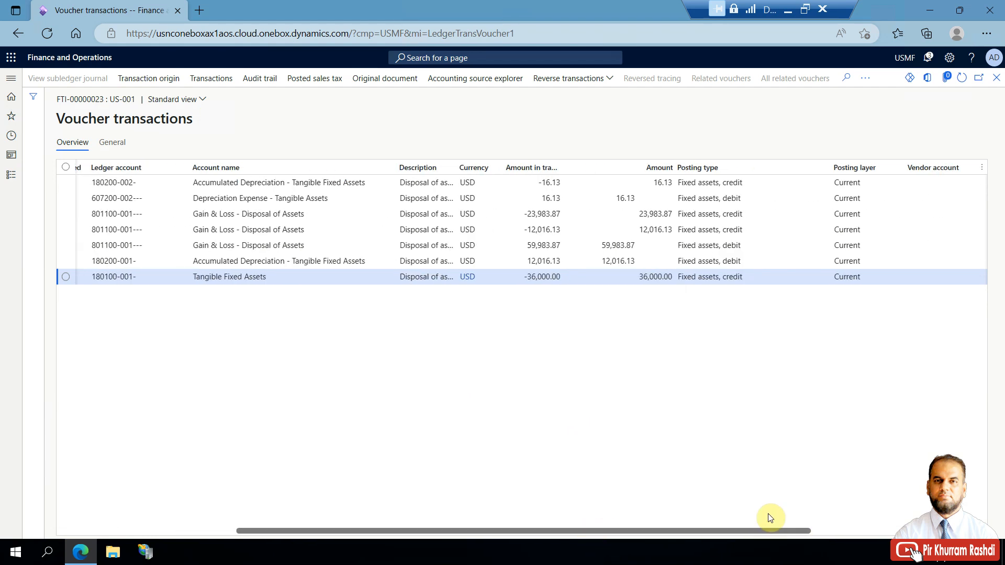
drag(675, 167, 703, 167)
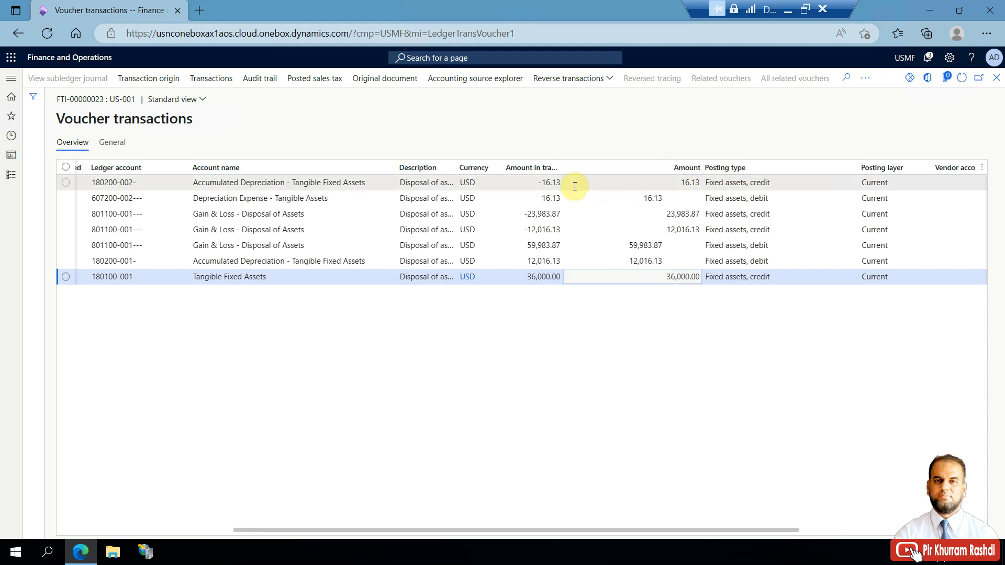
- Compare the accumulated depreciation and depreciation expense amounts on the asset disposal lines of the voucher
click(659, 197)
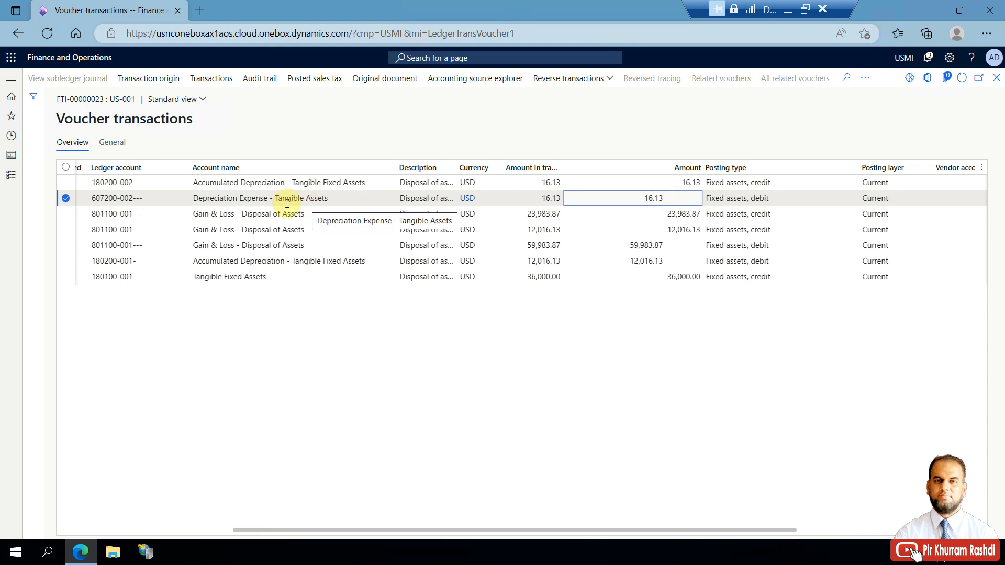
mouse_move(145, 202)
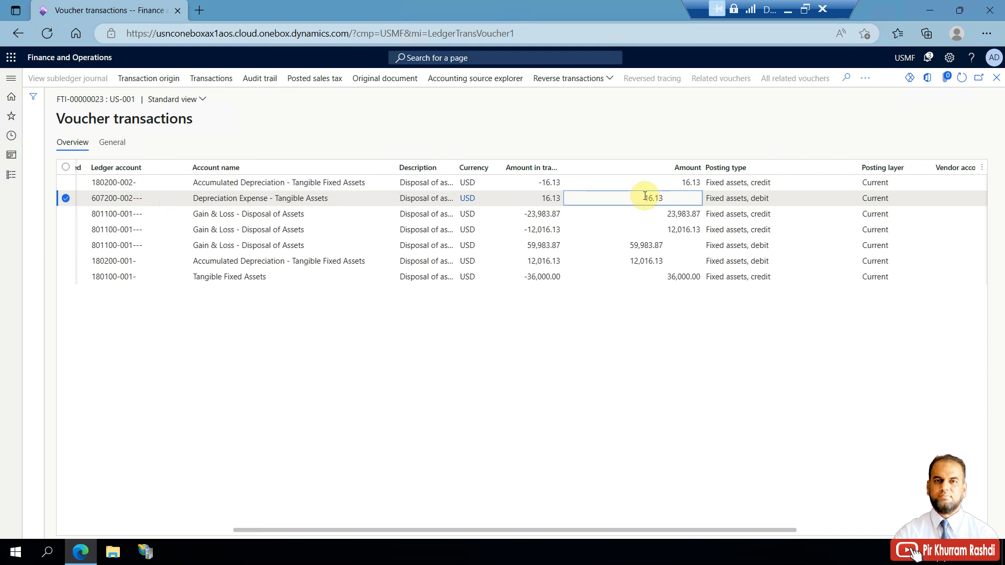
click(674, 182)
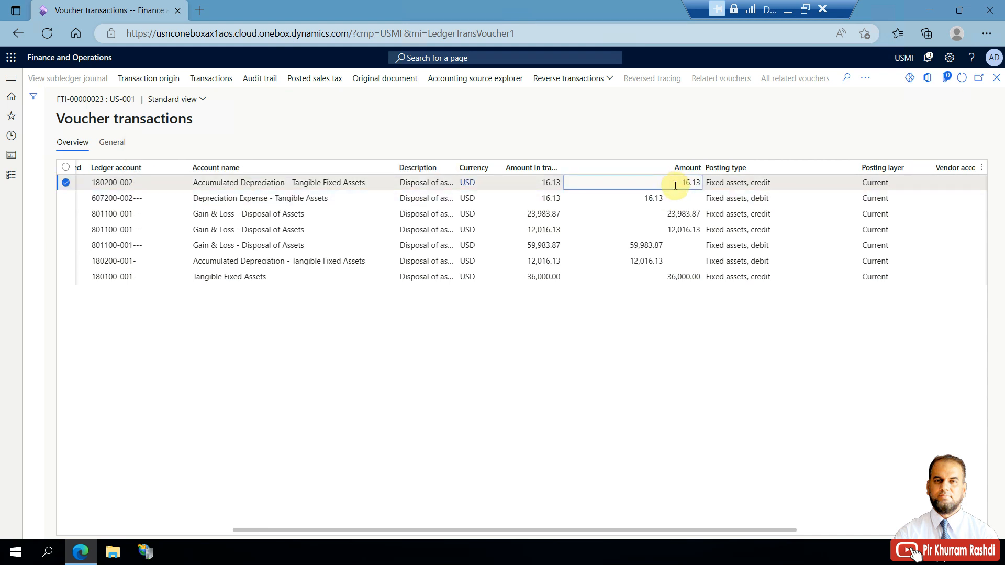
click(656, 199)
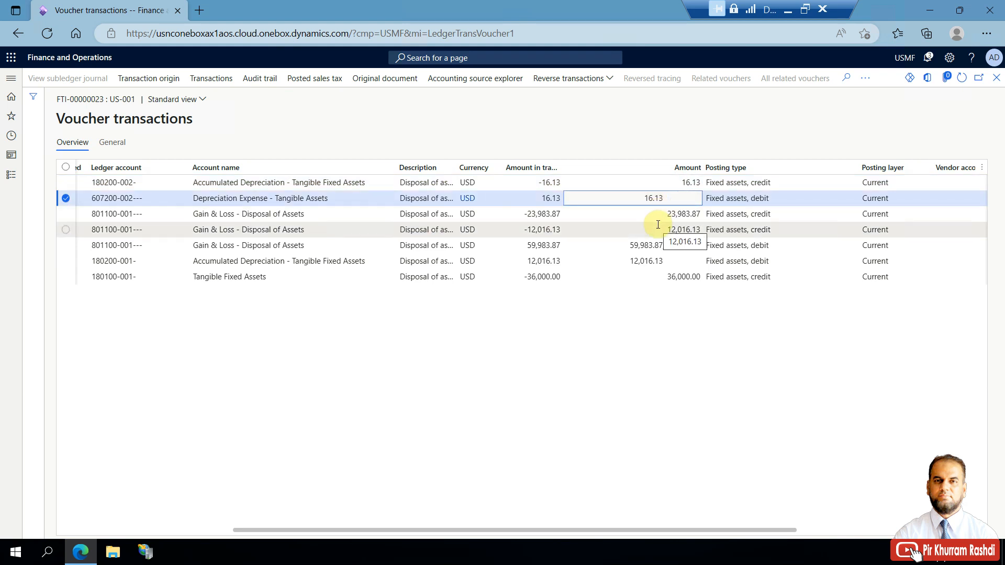
click(650, 264)
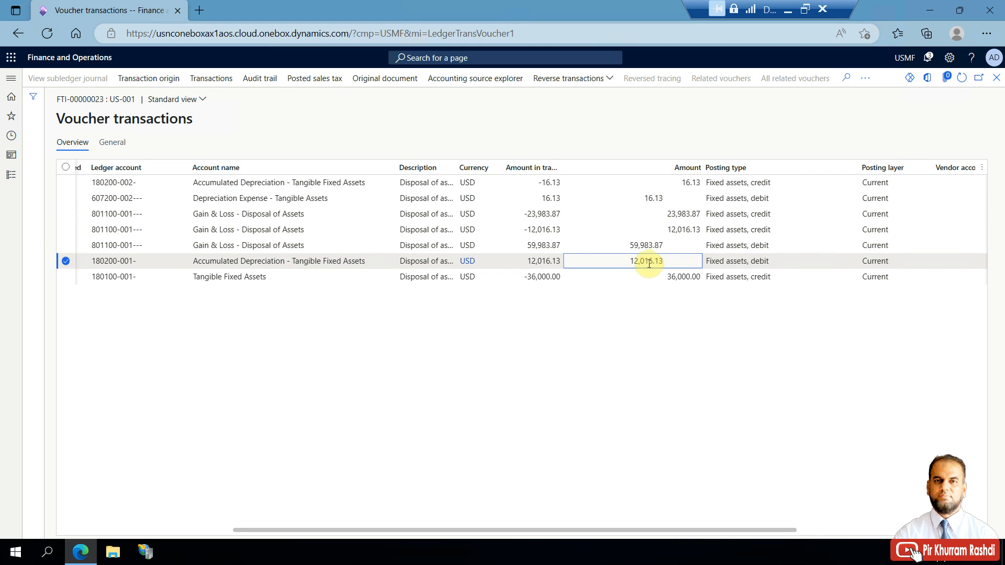
drag(661, 263, 625, 258)
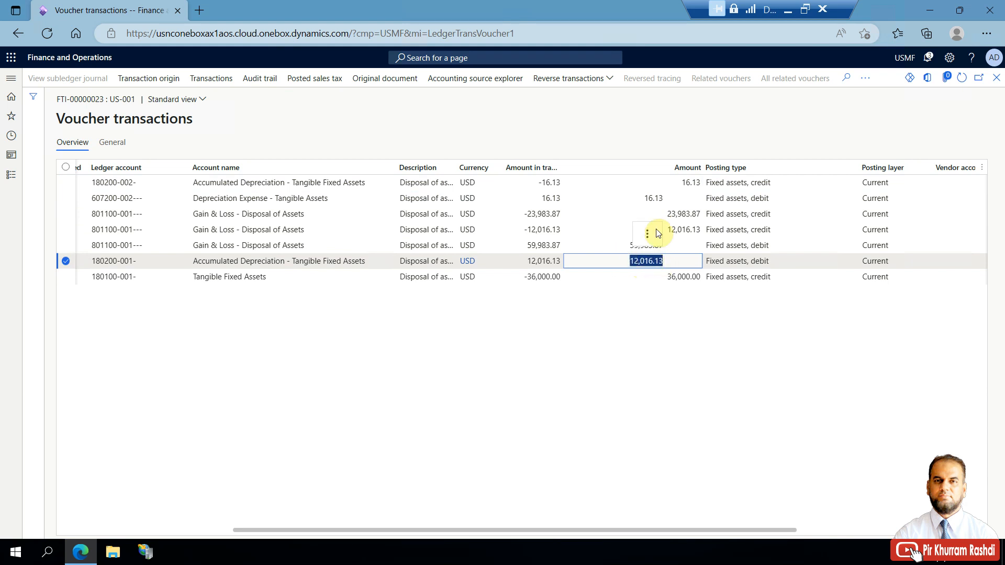
click(689, 182)
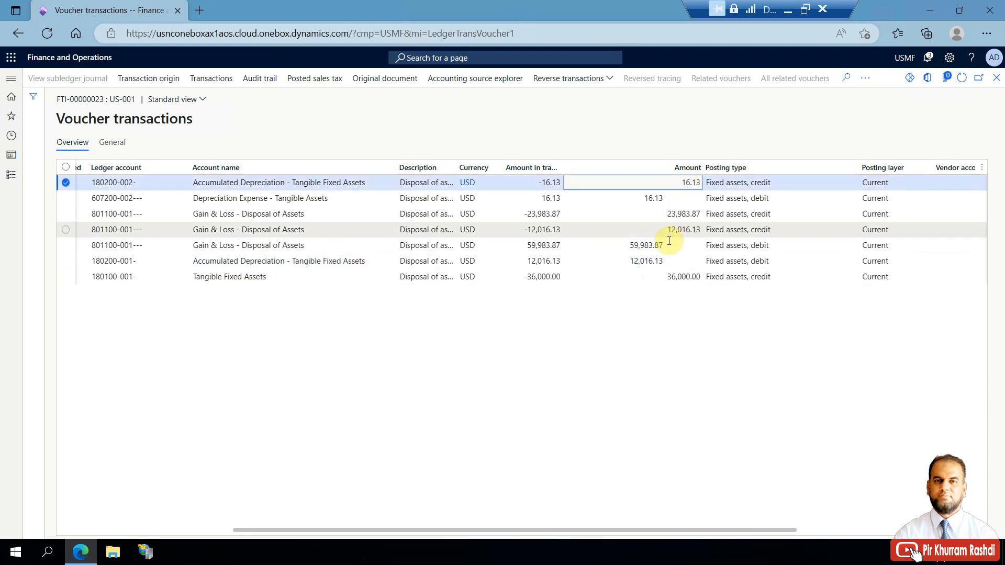
click(654, 263)
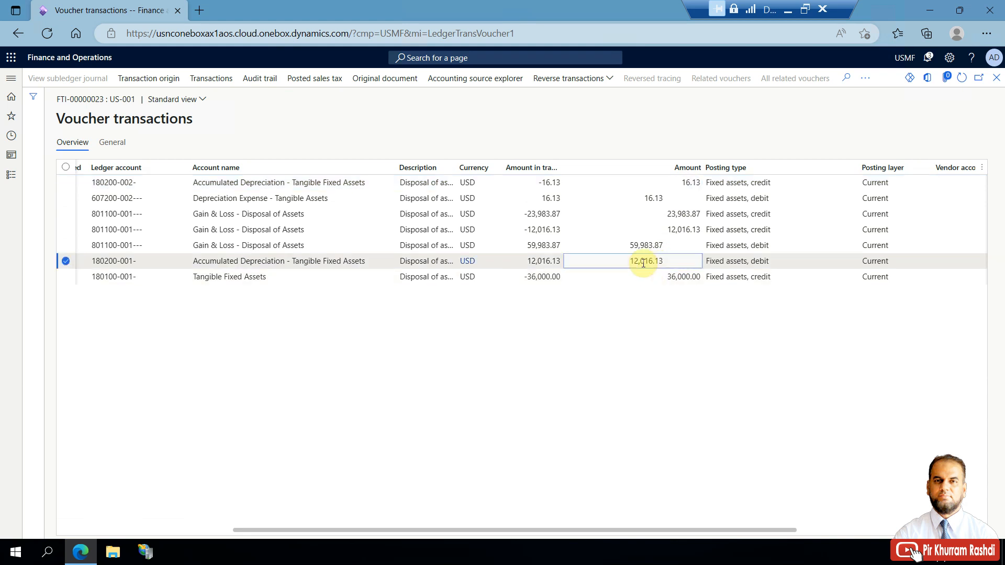
drag(634, 261, 664, 260)
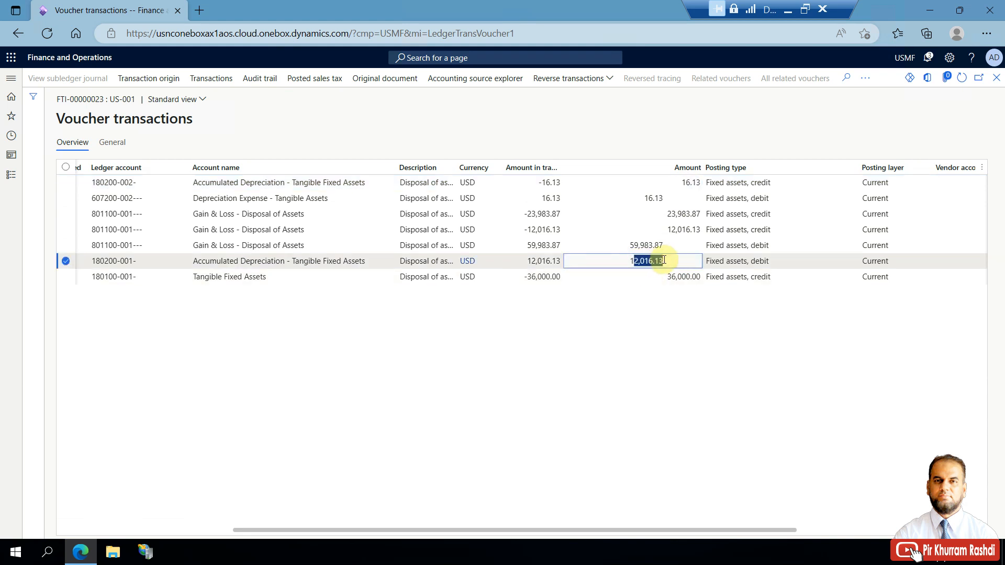
- Check the Tangible Fixed Assets credit against the debit and credit amounts on the Gain & Loss - Disposal of Assets lines
click(669, 277)
click(687, 276)
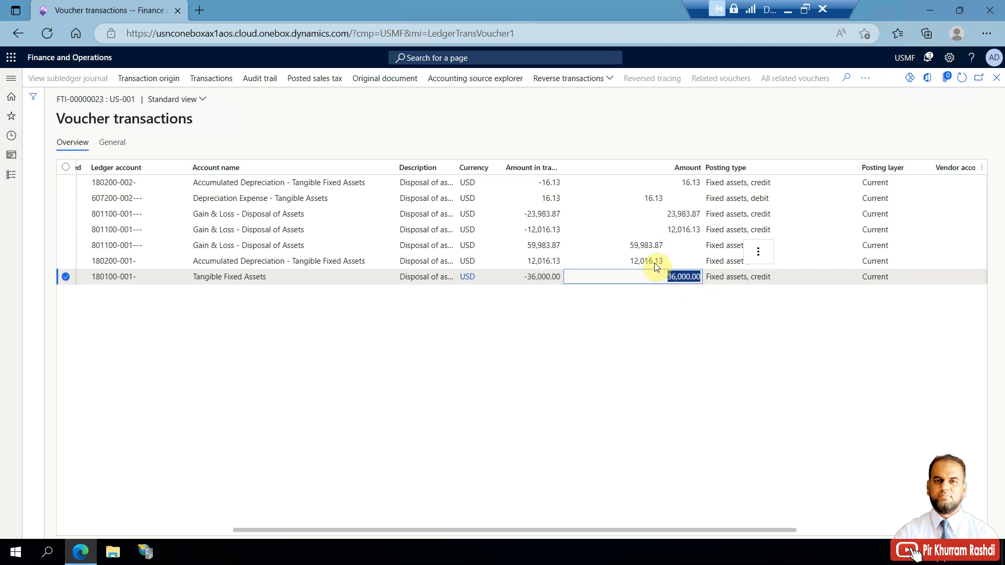
click(645, 245)
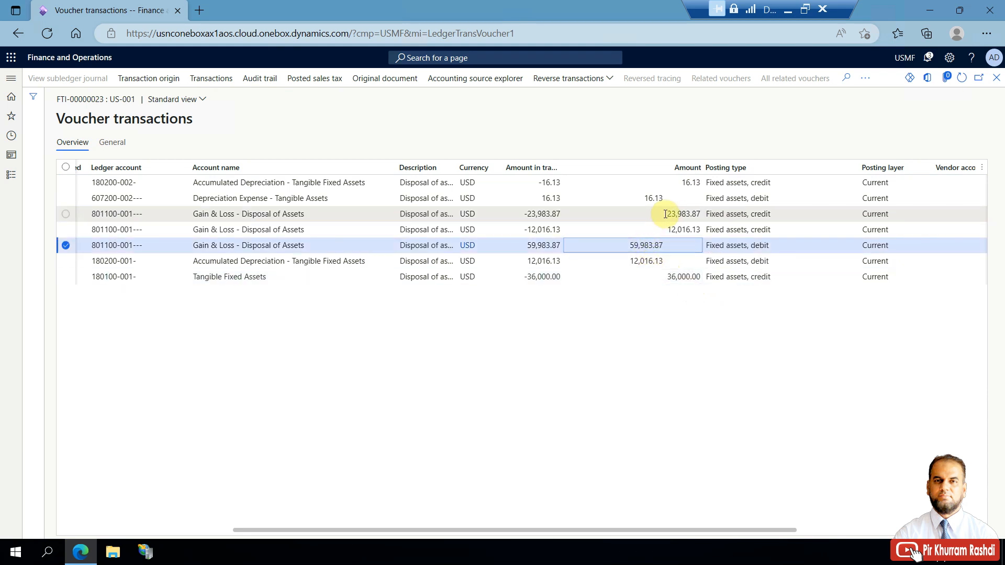
click(653, 214)
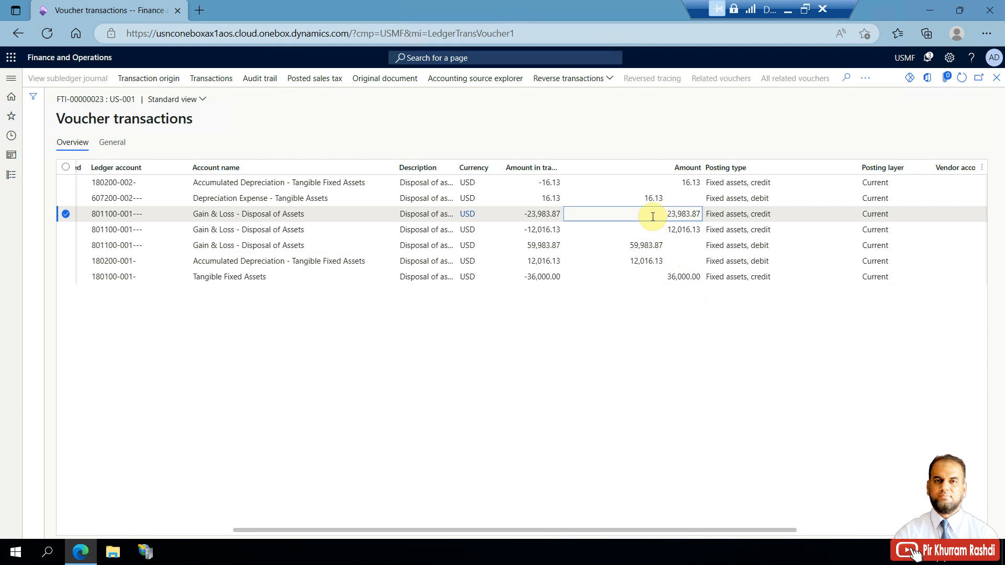
click(637, 246)
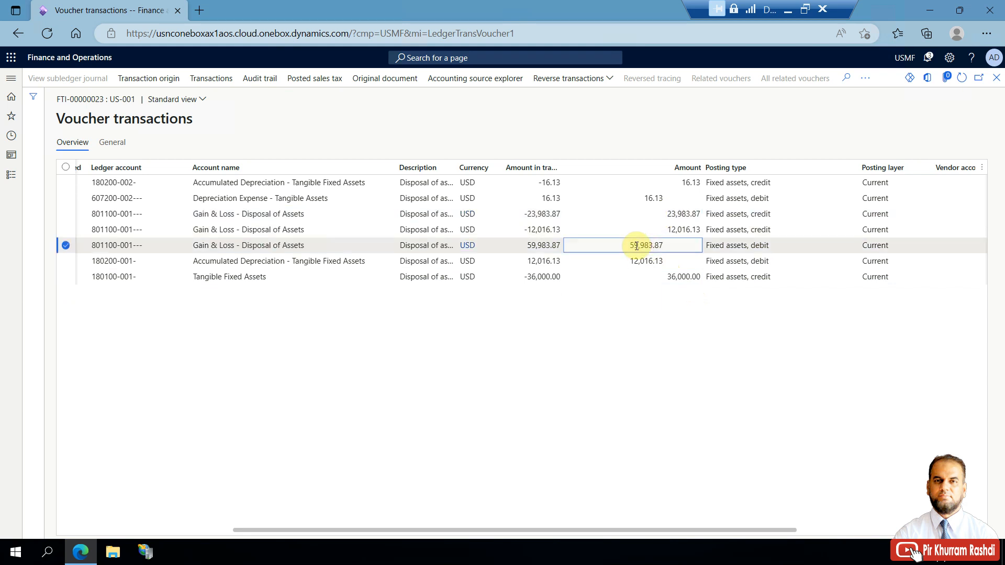
click(673, 214)
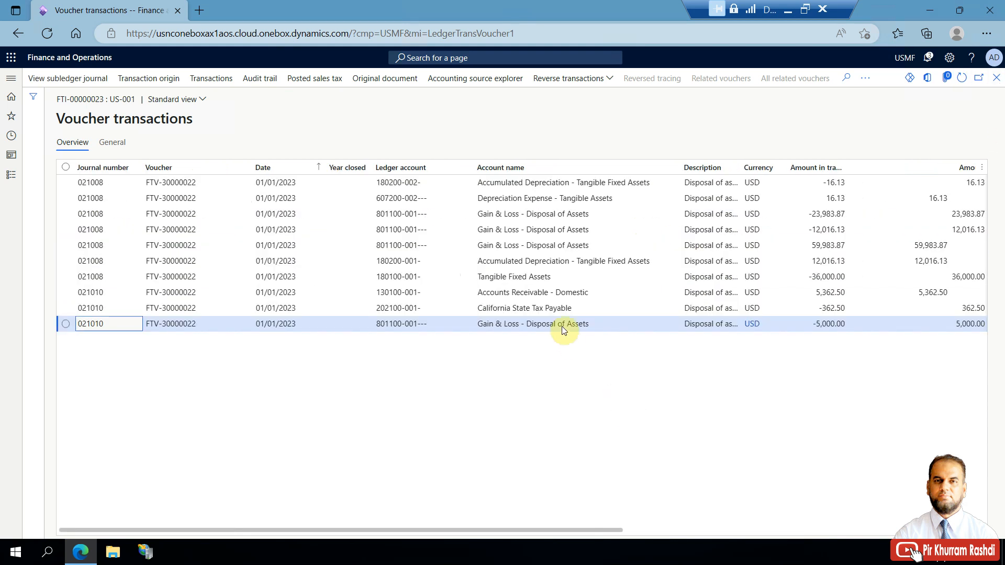
- Review the voucher's Accounts Receivable, California State Tax Payable and final Gain & Loss lines, and close the voucher transactions
click(554, 293)
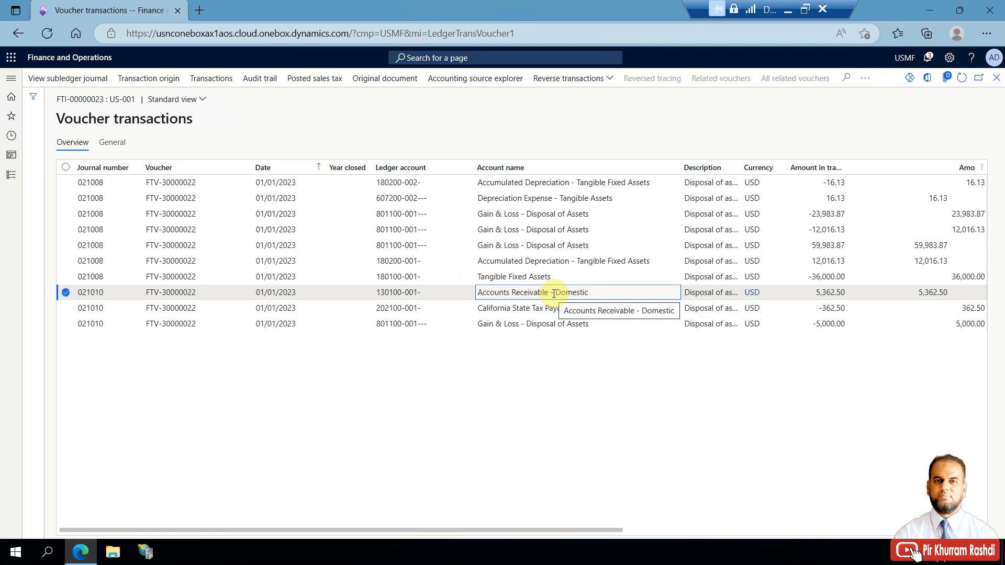
click(539, 310)
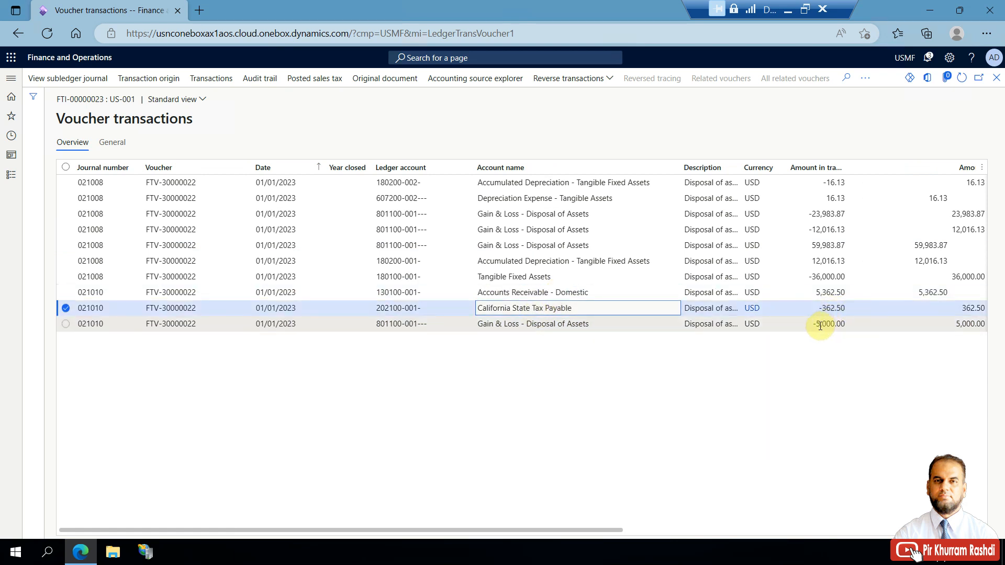
click(820, 324)
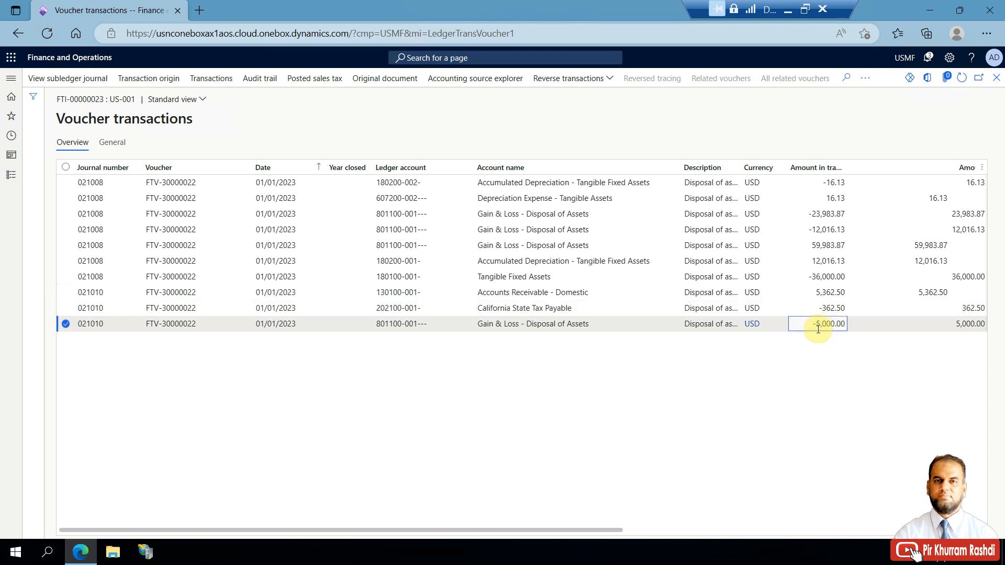
drag(815, 324, 848, 323)
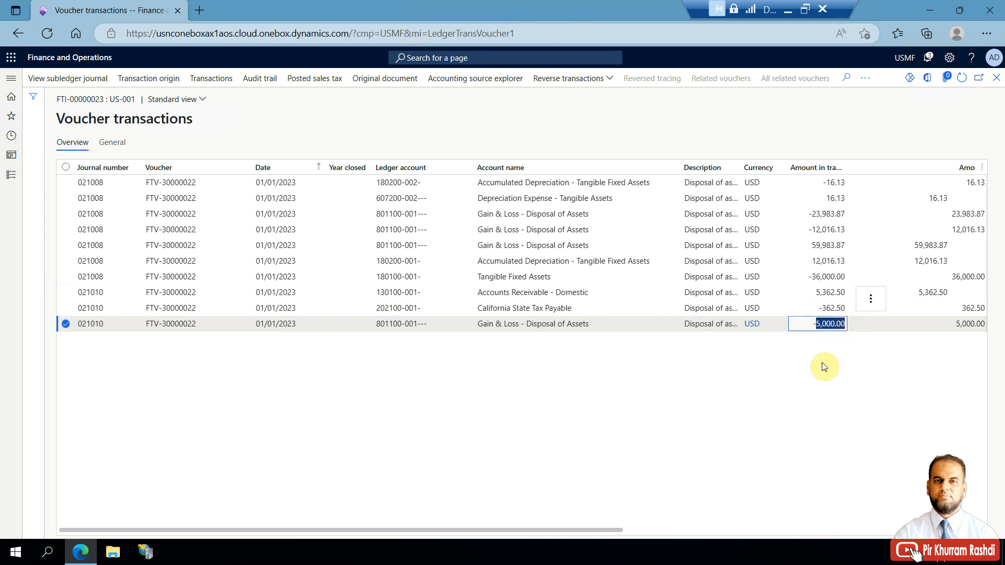
click(822, 293)
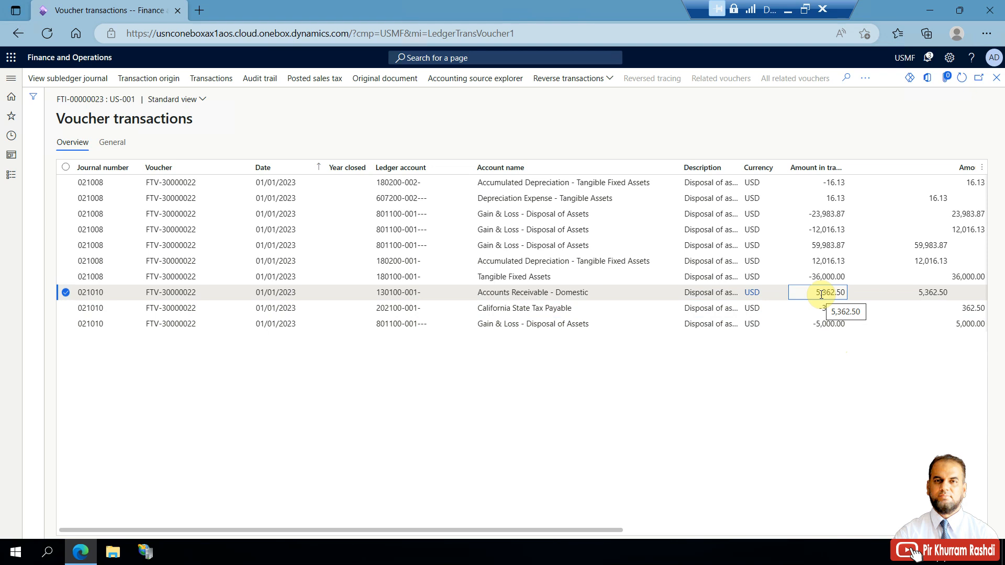
click(997, 80)
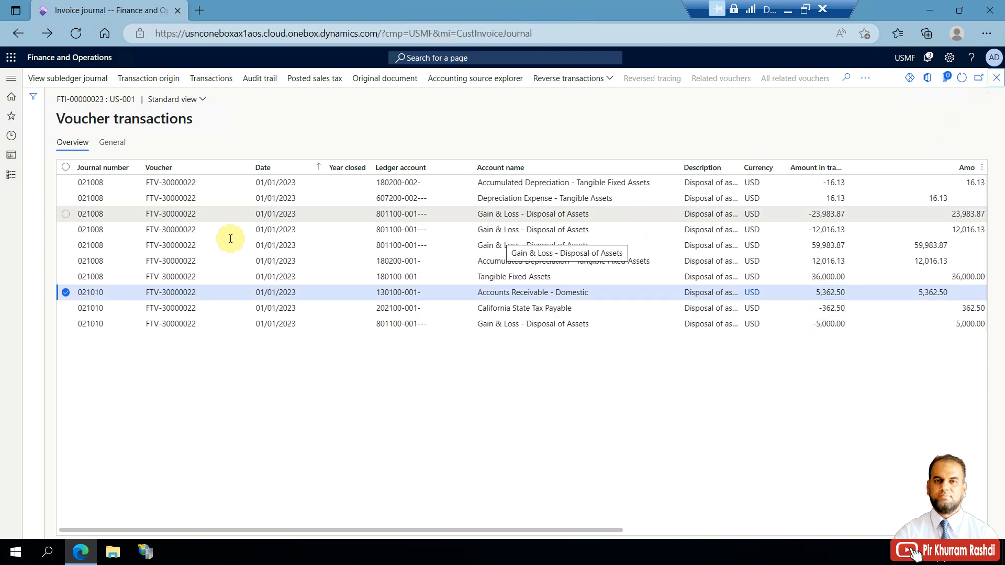
- Find VEHC-000012 in the Fixed assets list and view its valuation balances for book SLSL
click(14, 178)
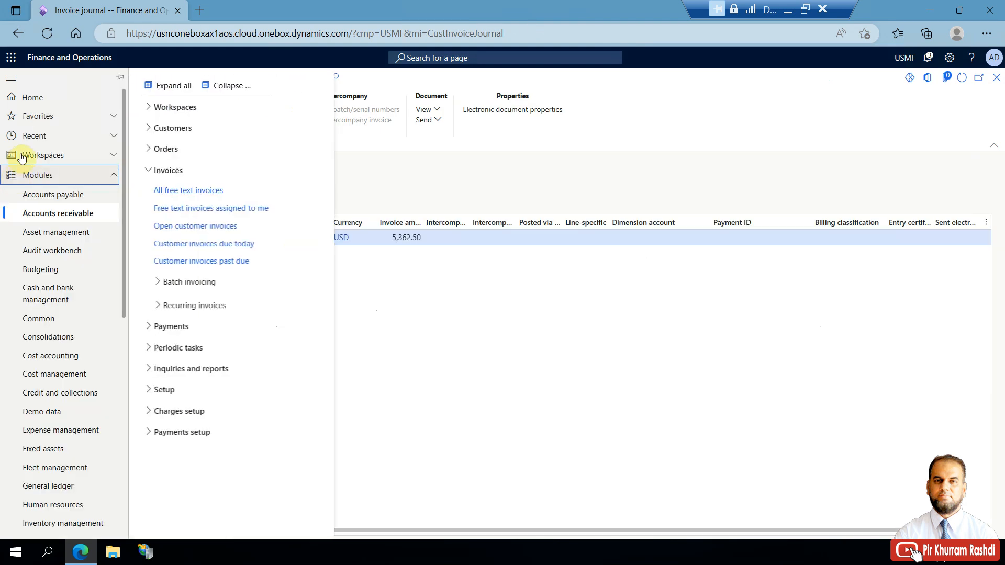
click(66, 449)
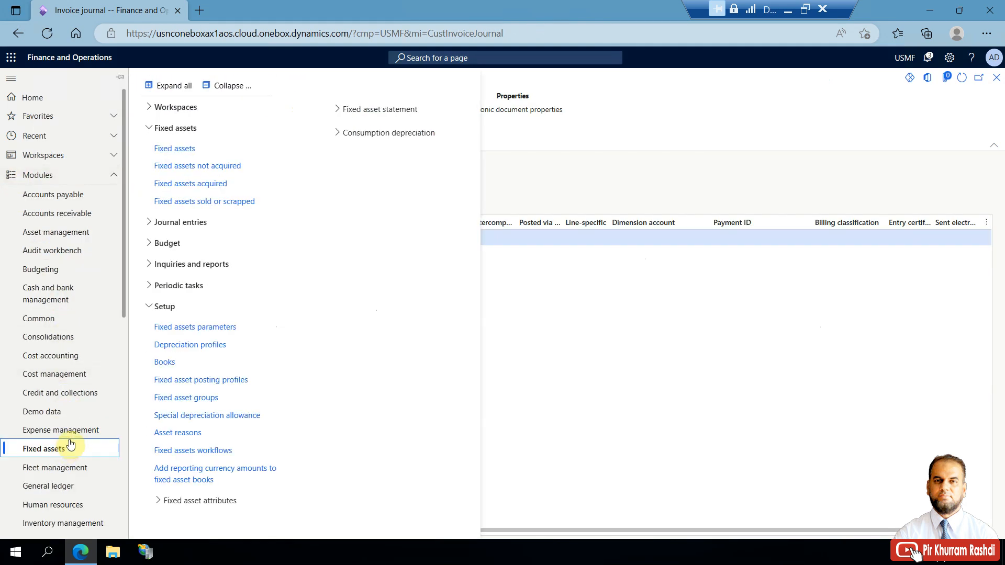
click(187, 149)
click(153, 527)
click(177, 82)
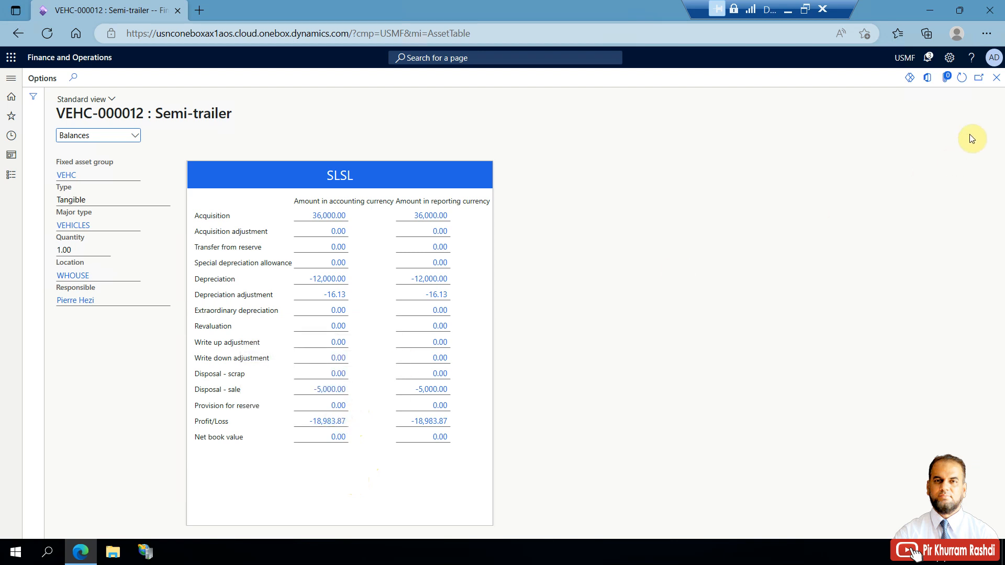
- Return to the asset list and check the sales value and status in the books of VEHC-000012
click(996, 78)
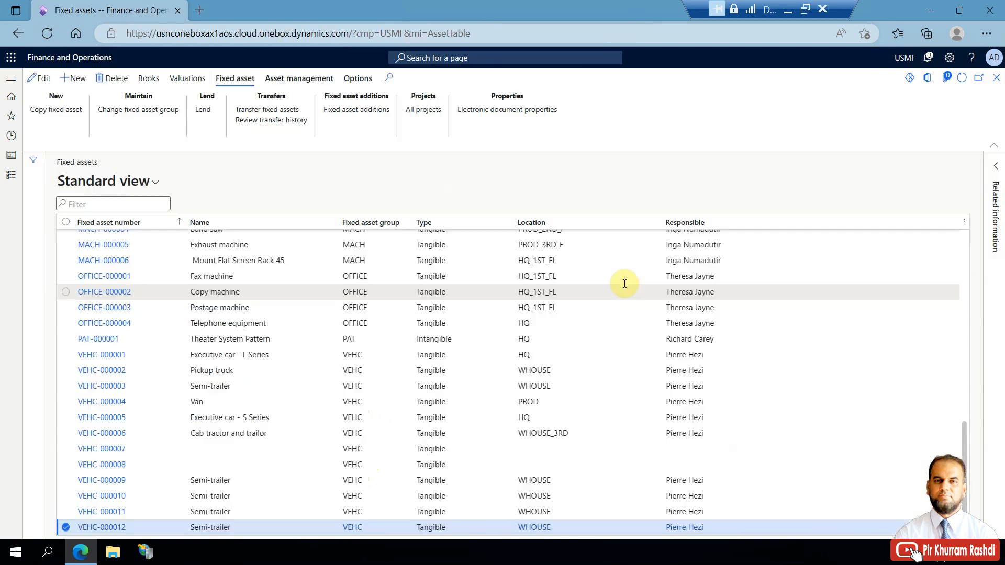
click(149, 79)
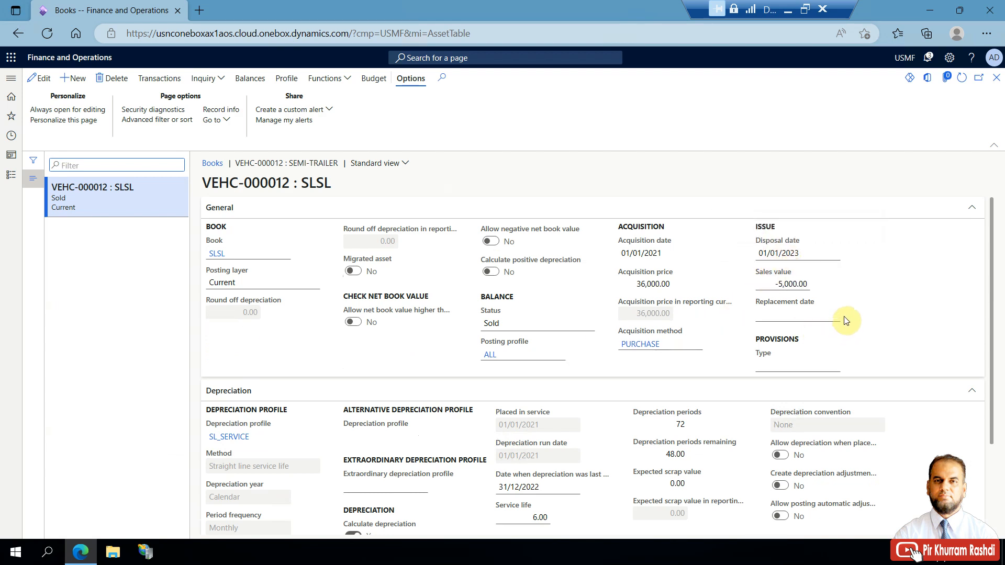
click(800, 283)
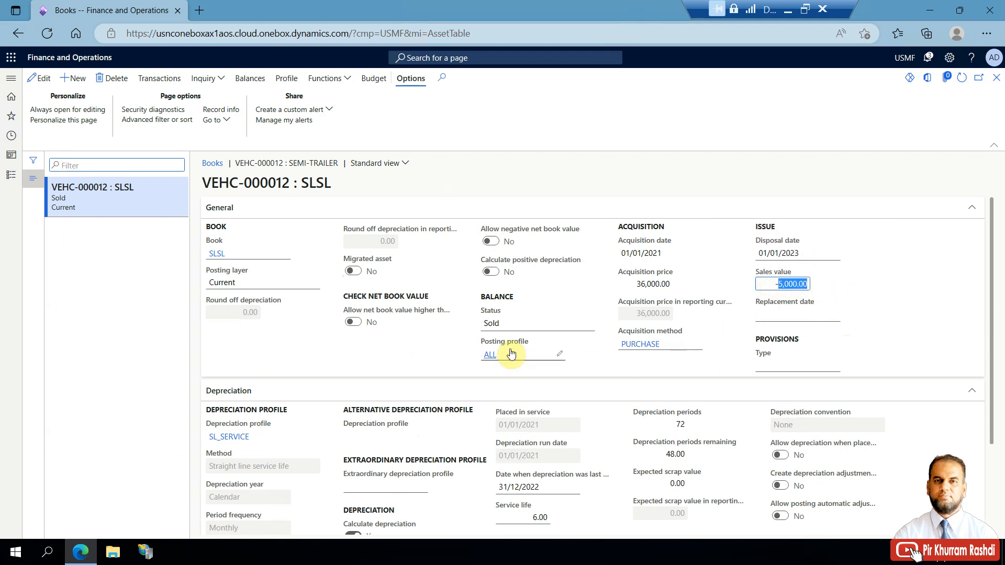
click(484, 322)
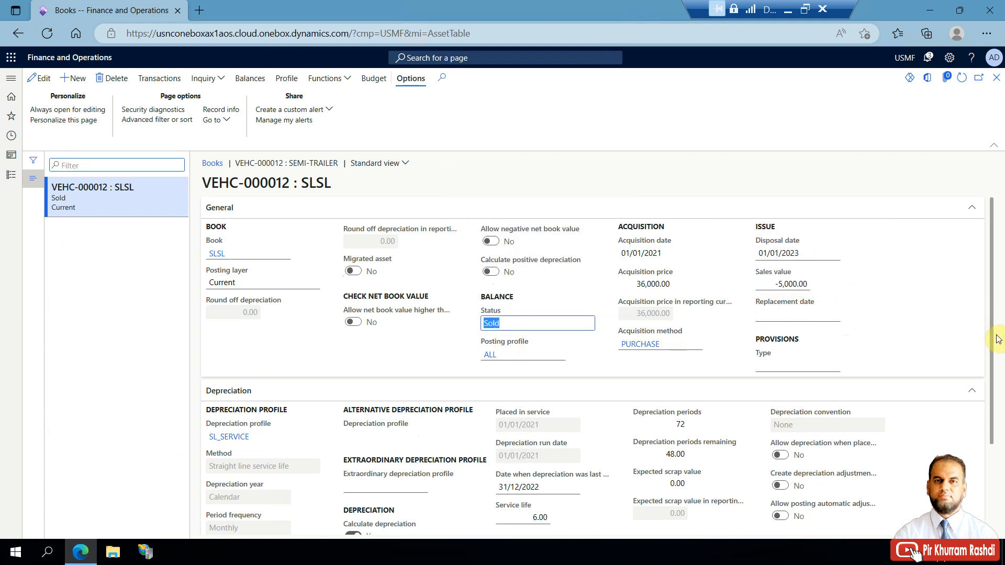